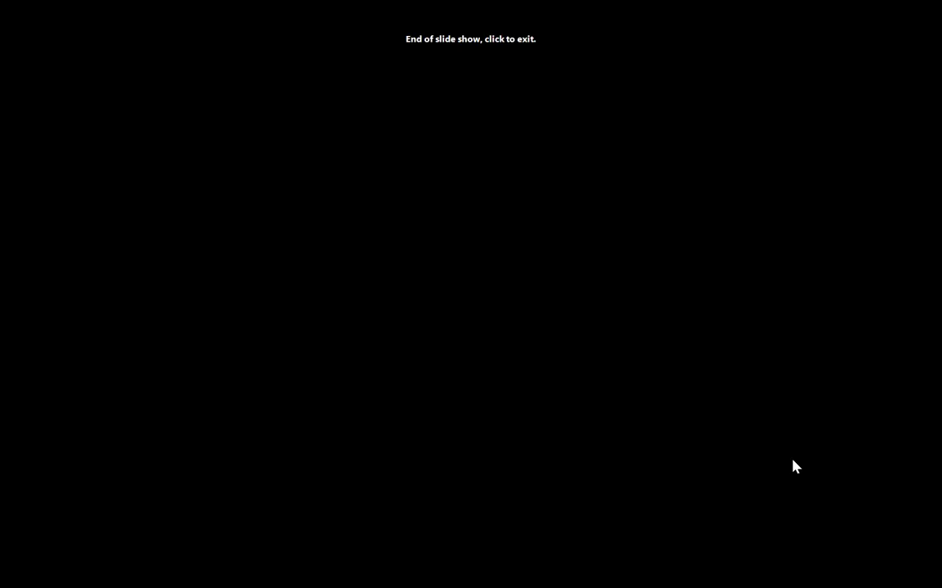
End the PowerPoint slide show and minimize PowerPoint to reveal the SharePoint Documents library.
left_click(786, 230)
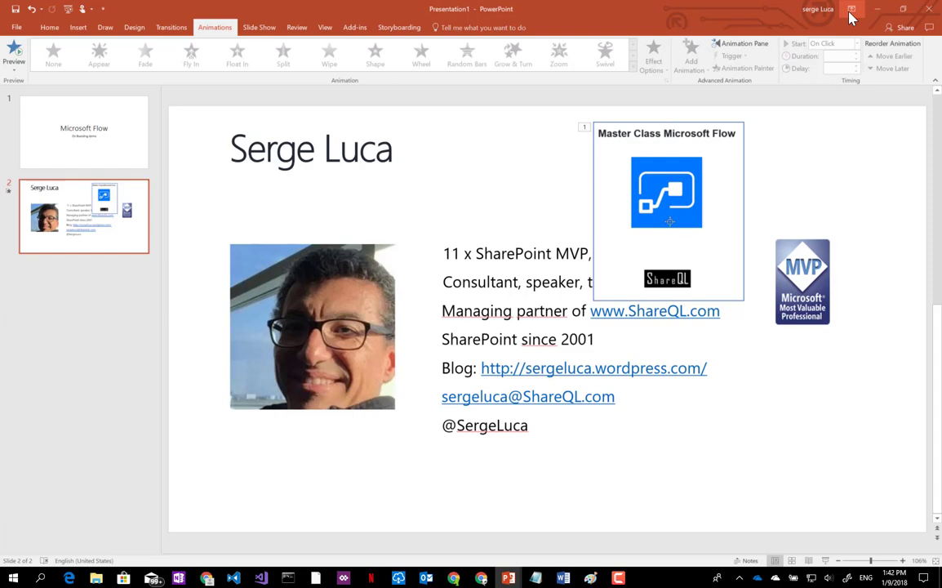
left_click(877, 8)
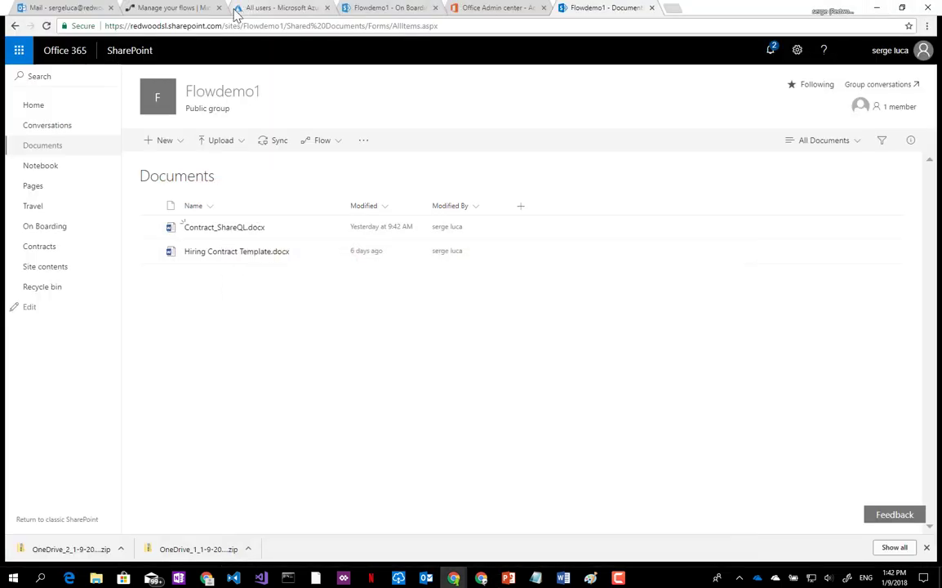
Go to the On Boarding list and start a blank new-item form.
left_click(45, 226)
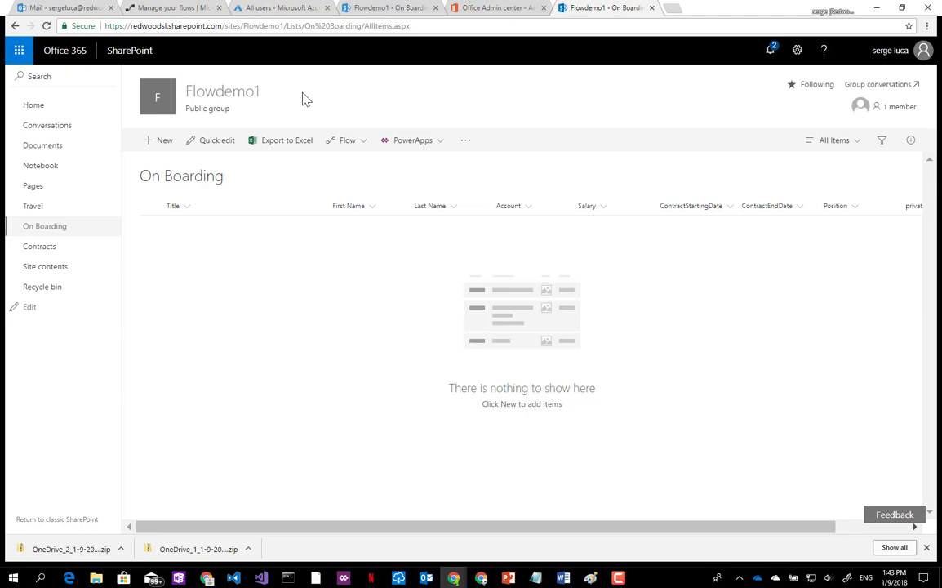
left_click(168, 145)
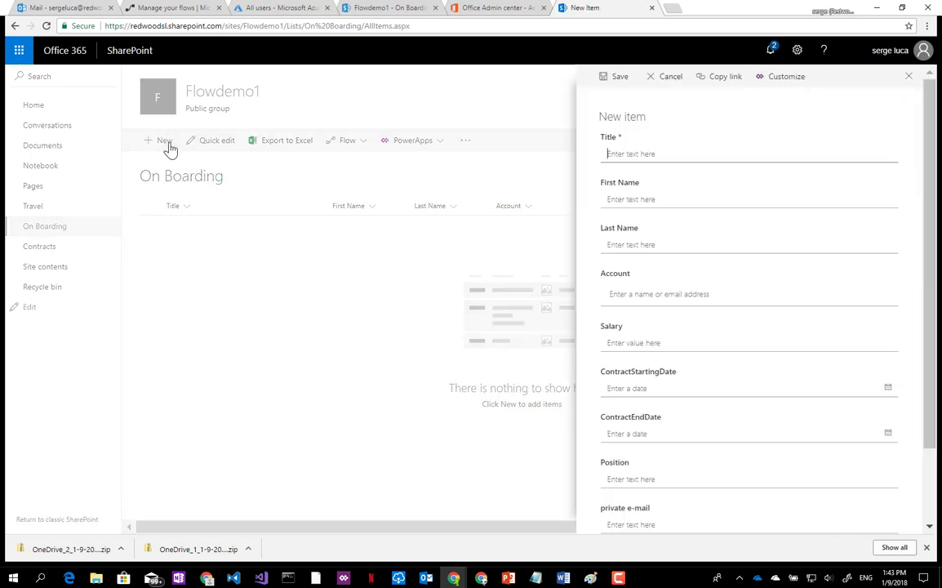
Enter title Mr, the hire's first and last name, salary 100000 and start date 1/1/2018.
type("Mr")
key("Tab")
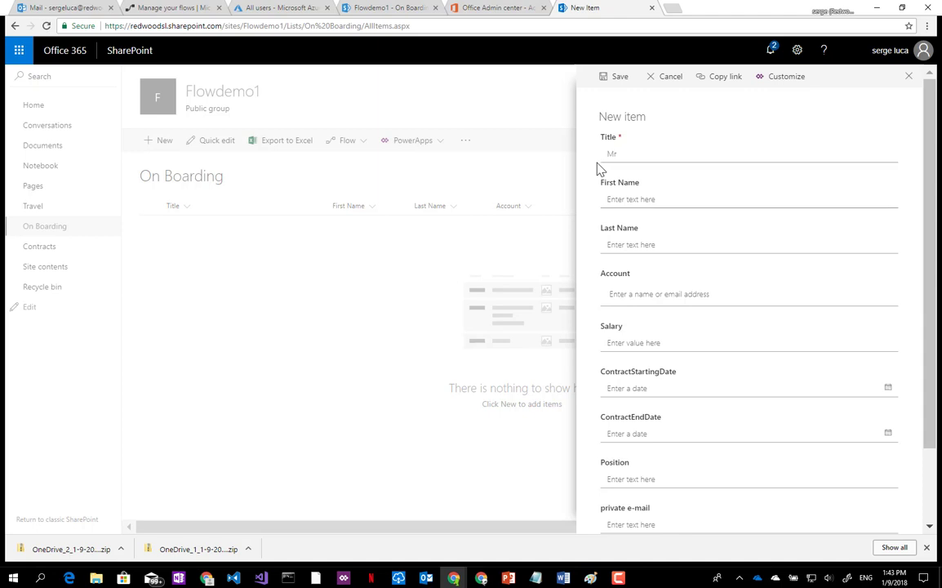
type("Buzz")
key("Tab")
type("Aldrin")
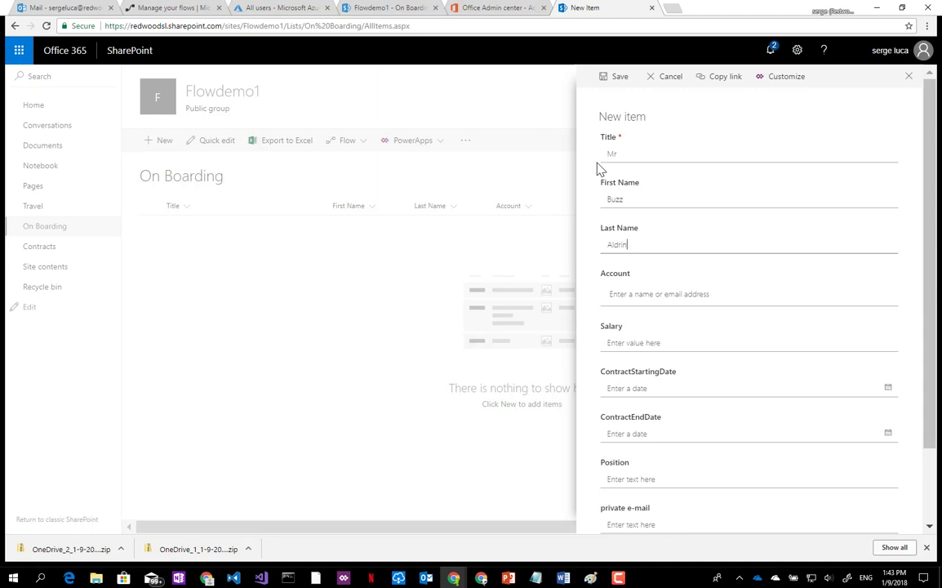
key("Tab")
key("Tab")
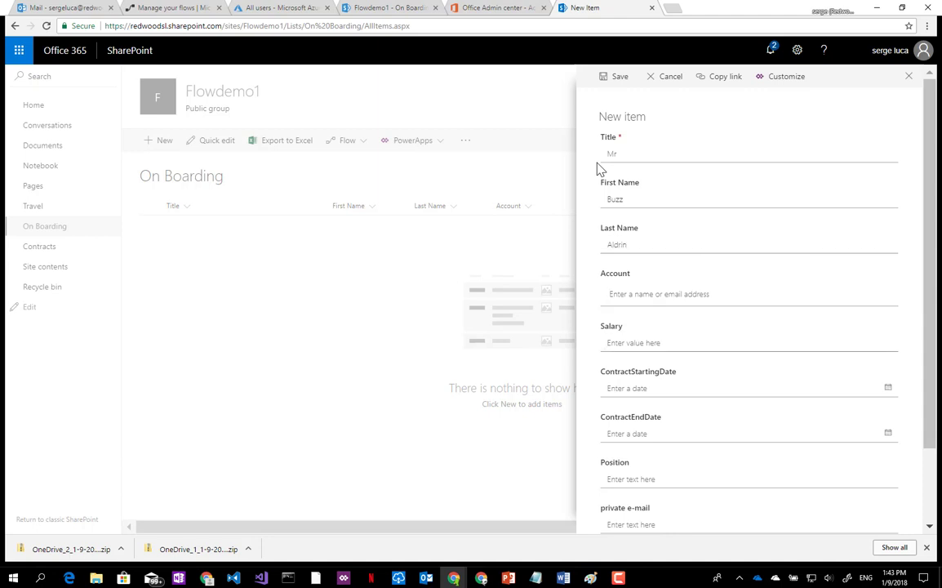
type("100000")
key("Tab")
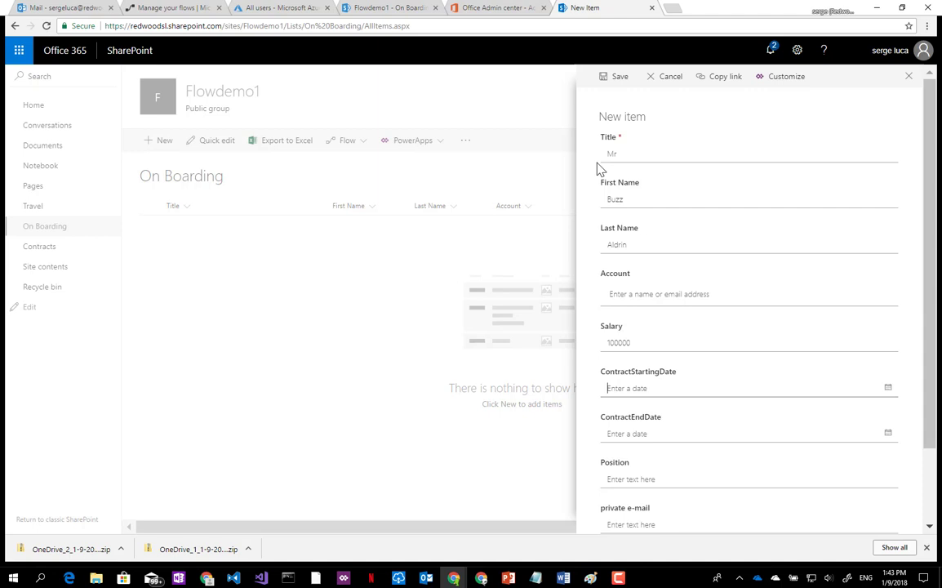
type("1/1/2018")
key("Tab")
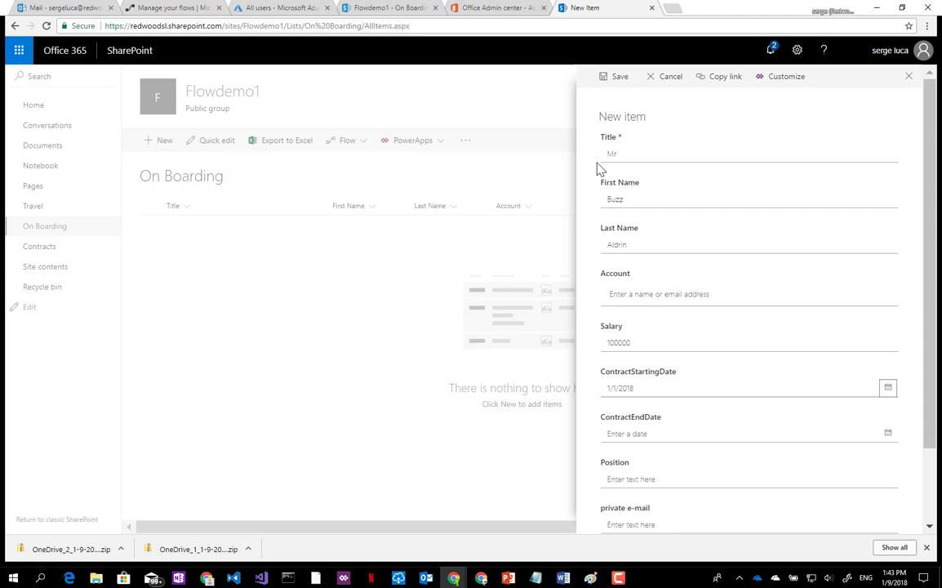
Set contract end date 1/1/2019, position Astronaut and the private e-mail, then save the item.
left_click(609, 437)
type("1/1/201")
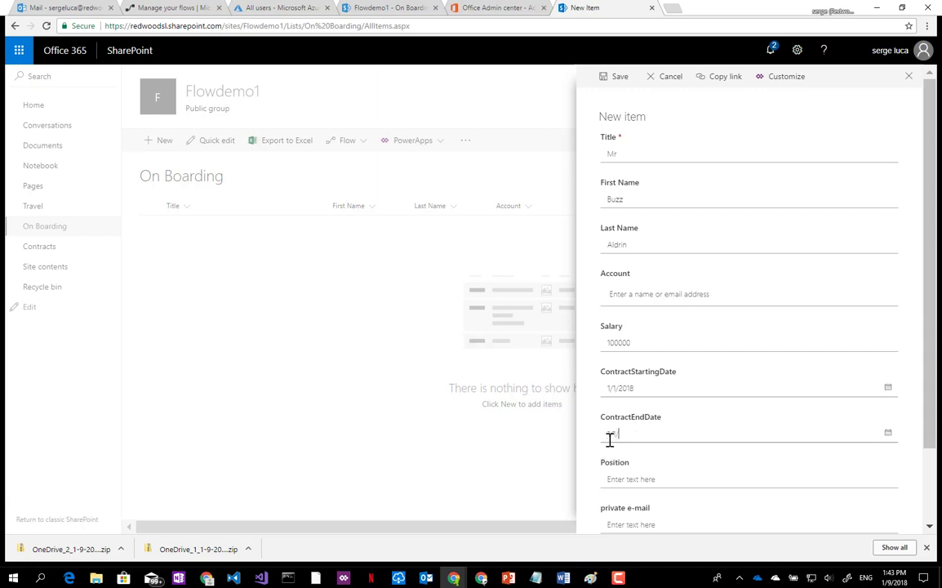
type("9")
left_click(626, 480)
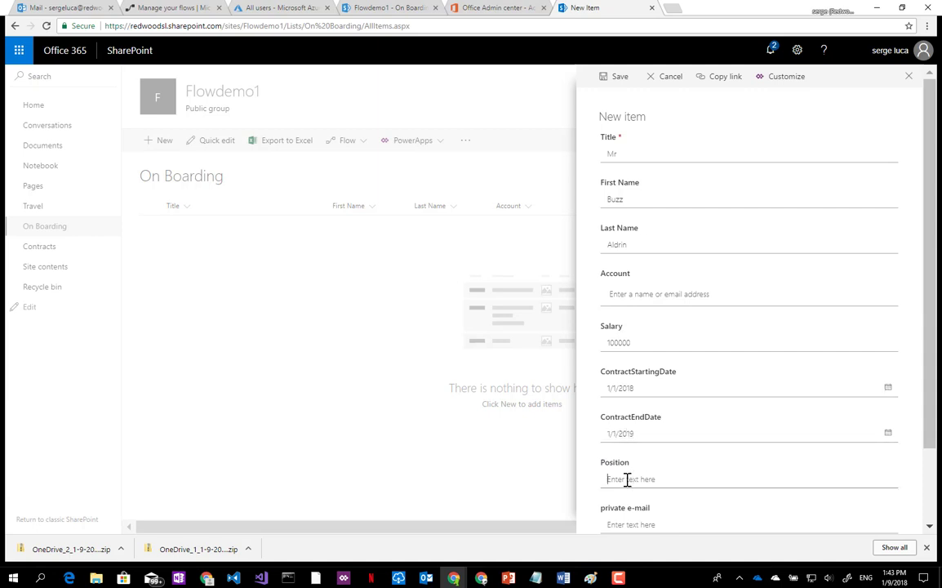
type("Astronaut")
left_click_drag(933, 393, 931, 408)
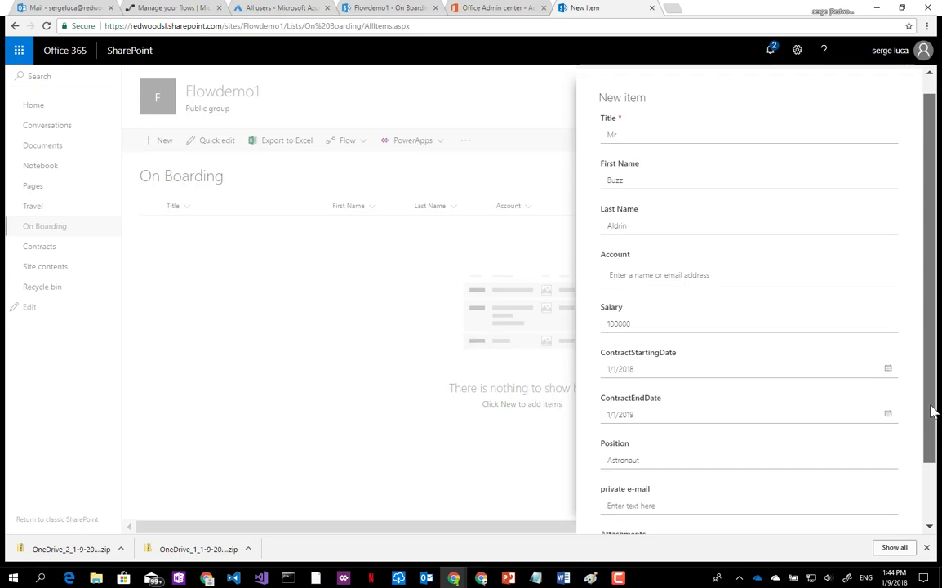
left_click(640, 503)
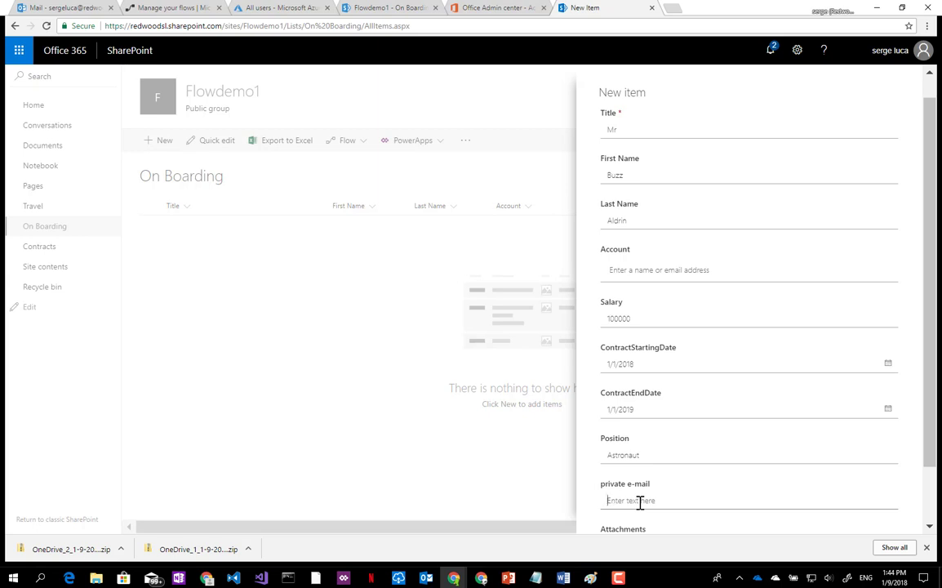
left_click_drag(927, 426, 927, 487)
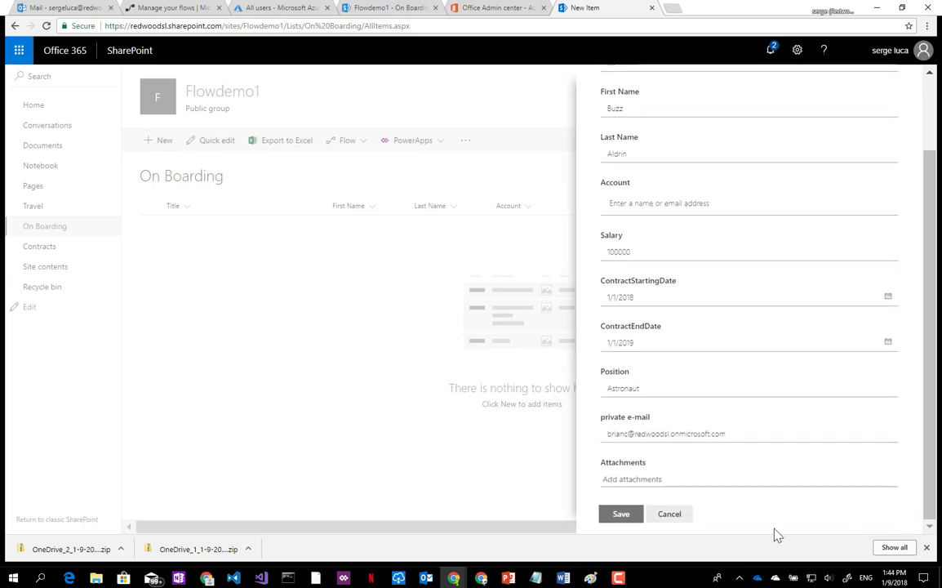
left_click(635, 514)
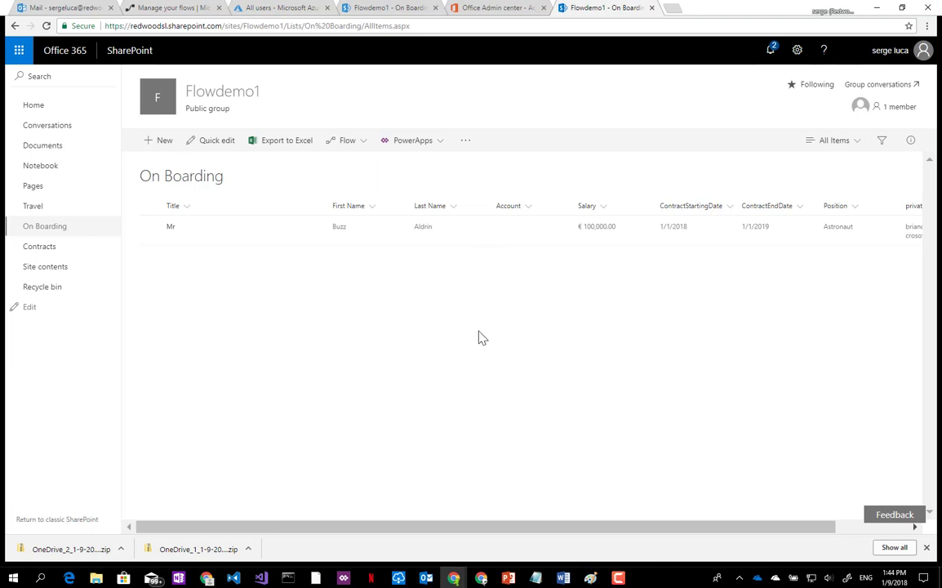
Open the 1:44 PM 'Please sign Contract' email in Outlook and follow its signing link.
left_click(482, 577)
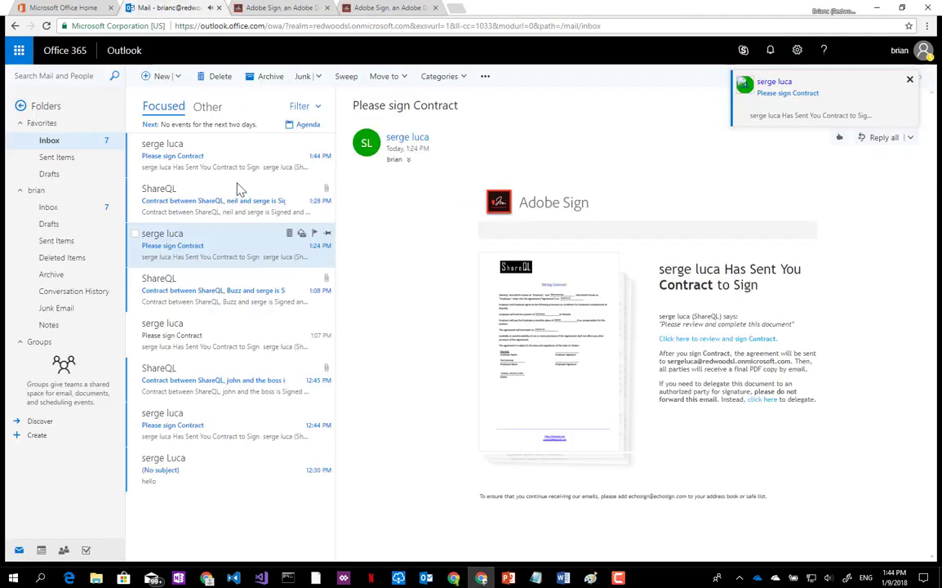
left_click(169, 157)
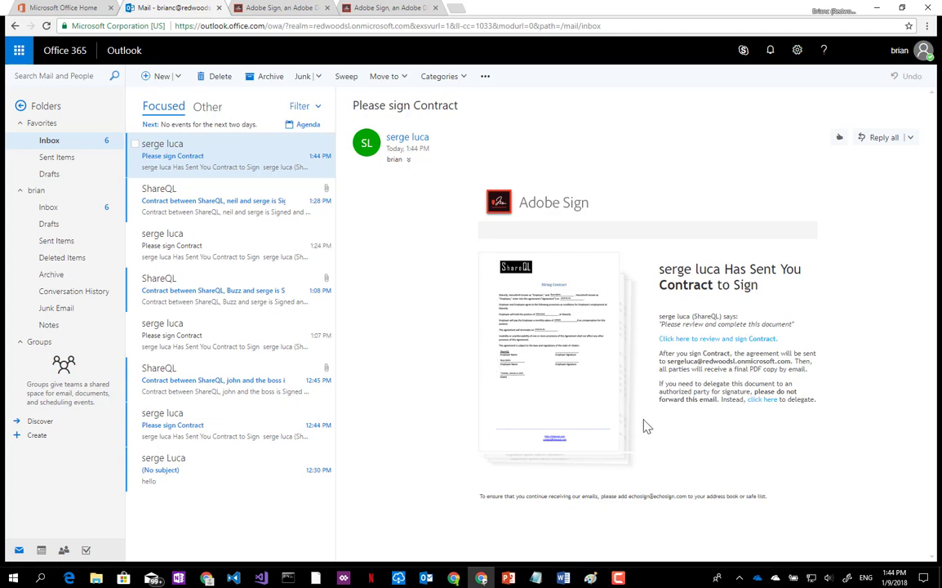
left_click(717, 342)
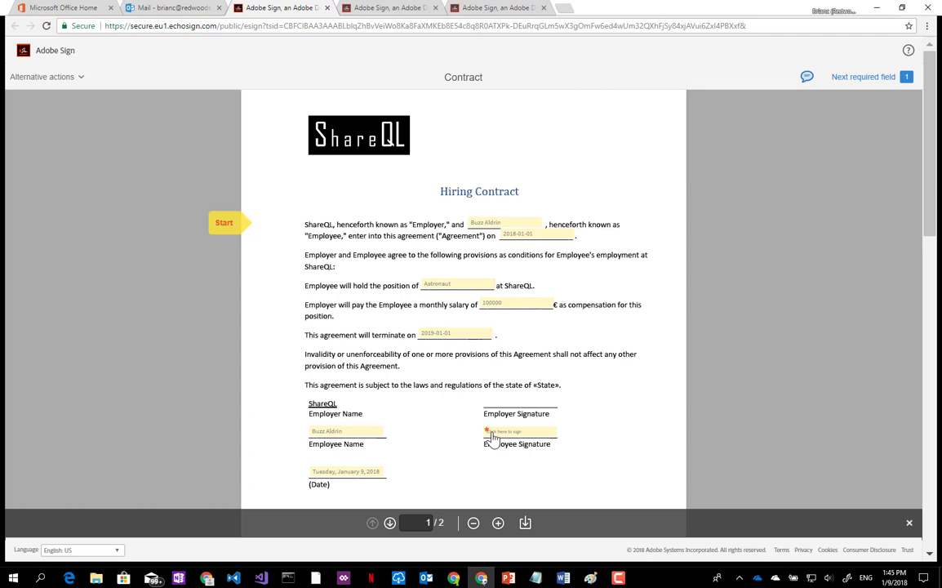
Draw the employee signature, enter the signer's name, apply it and submit the contract.
left_click(491, 437)
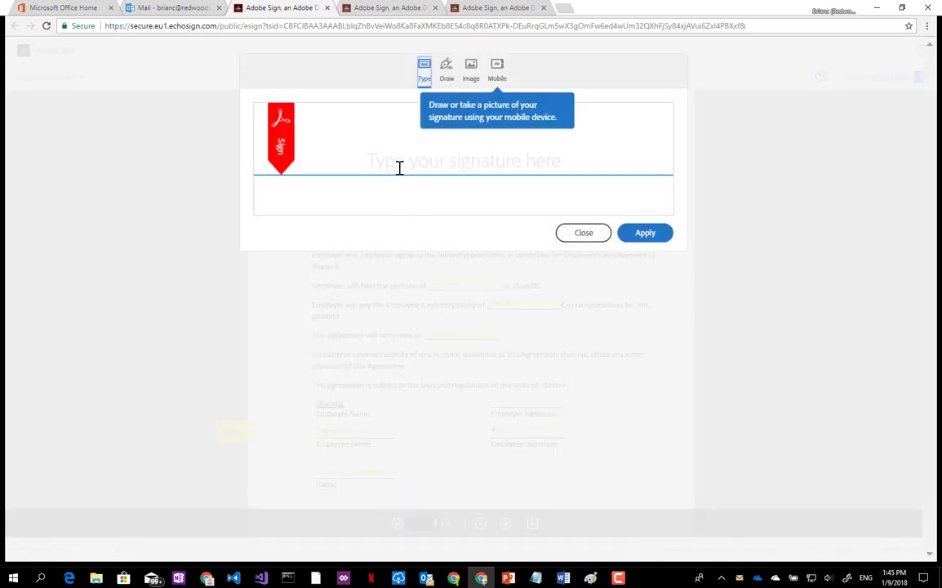
left_click(446, 71)
mouse_move(541, 143)
left_mouse_down()
mouse_move(463, 146)
mouse_move(583, 134)
left_mouse_up()
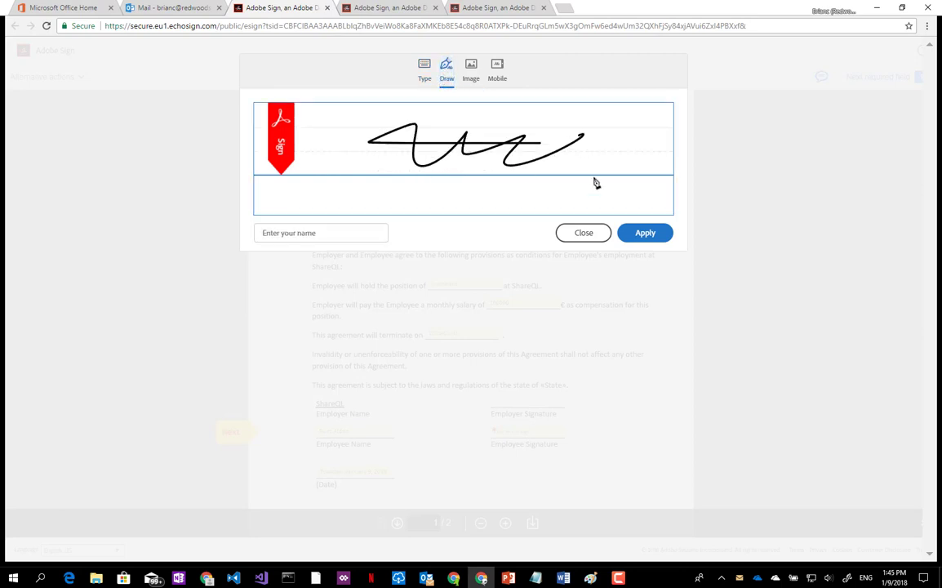
mouse_move(596, 183)
left_mouse_down()
mouse_move(449, 134)
mouse_move(393, 158)
left_mouse_up()
left_click(300, 232)
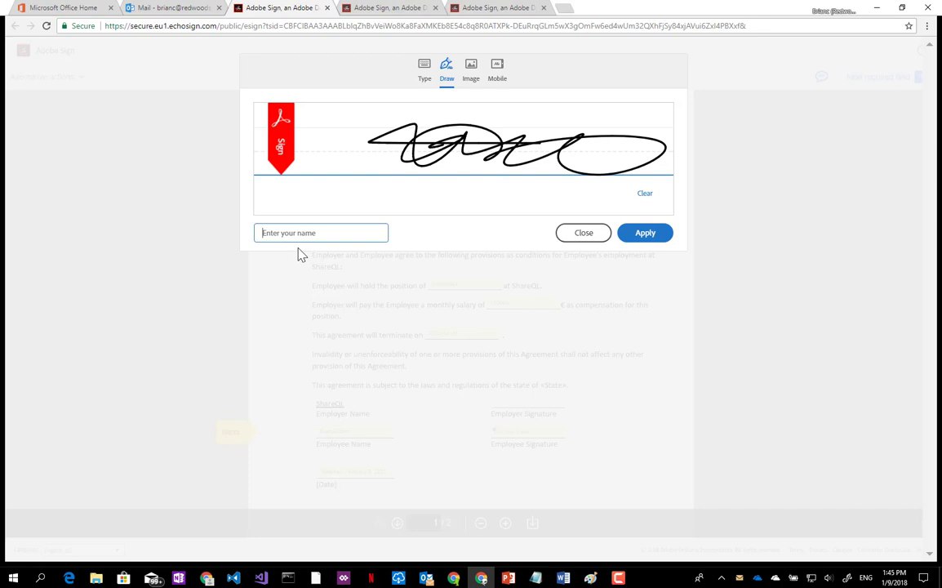
type("buzz")
left_click(642, 233)
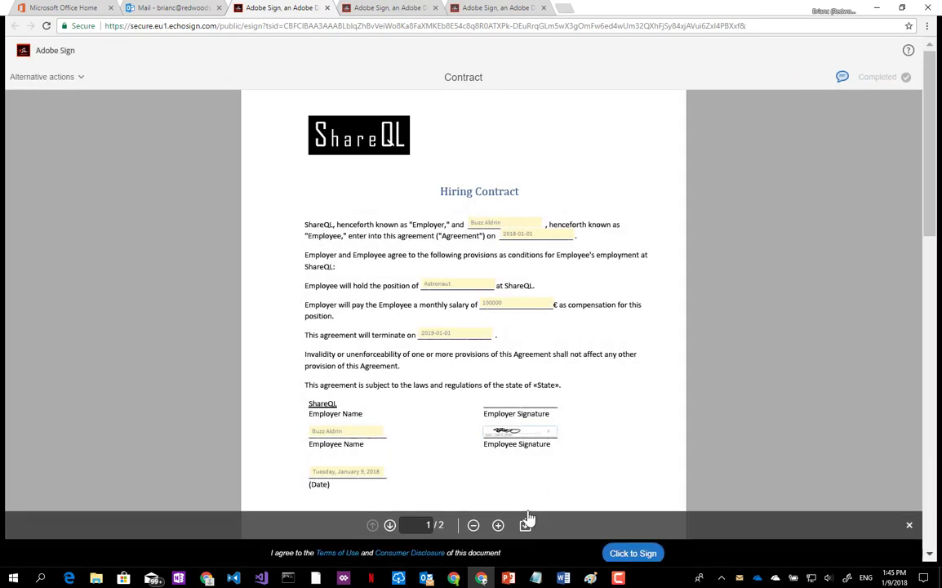
left_click(633, 548)
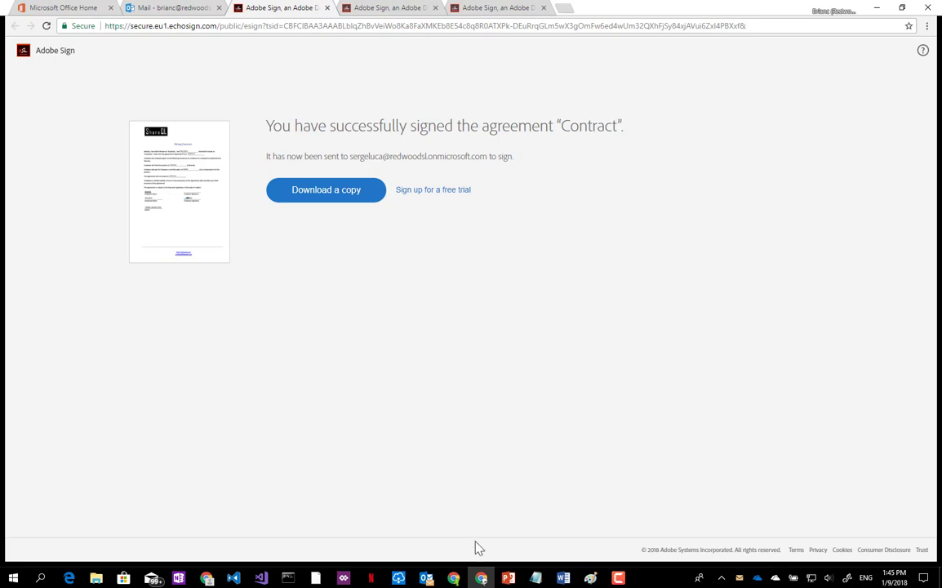
left_click(455, 578)
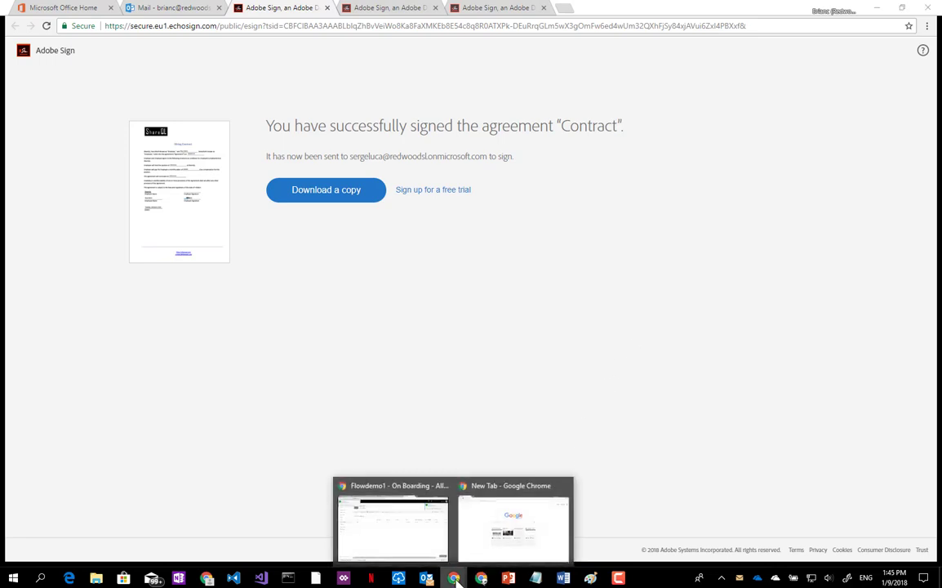
Back in Outlook mail, open the latest 'Please sign Contract' email and its review-and-sign link.
left_click(394, 539)
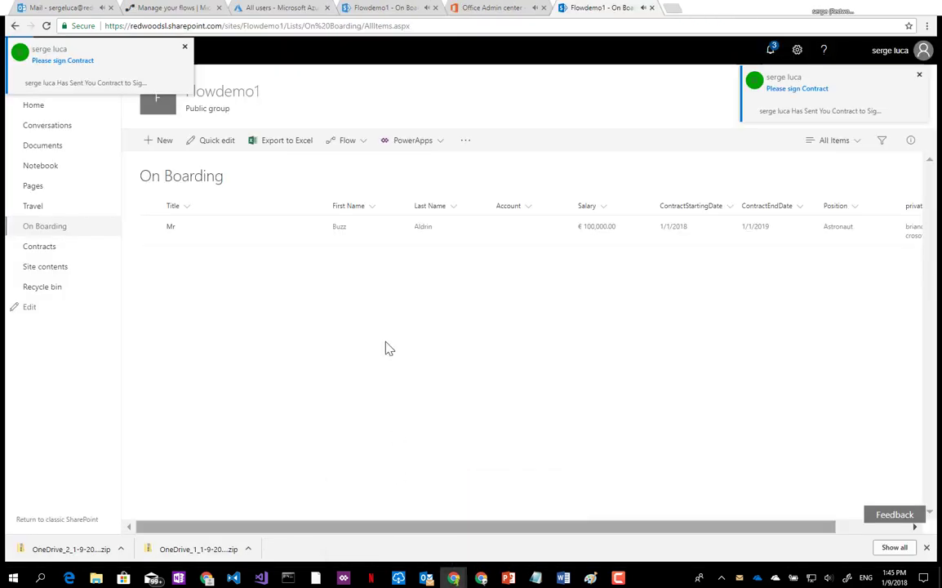
left_click(47, 9)
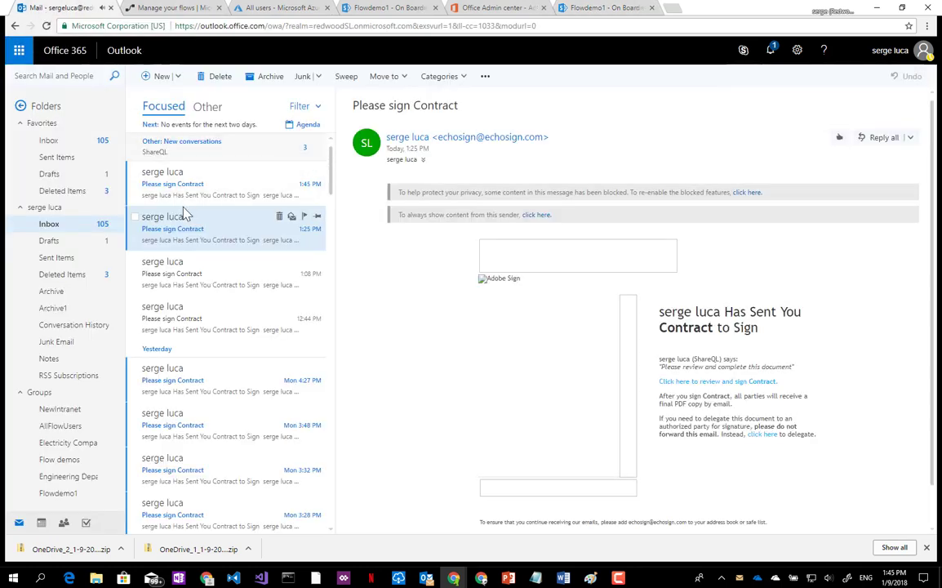
left_click(167, 186)
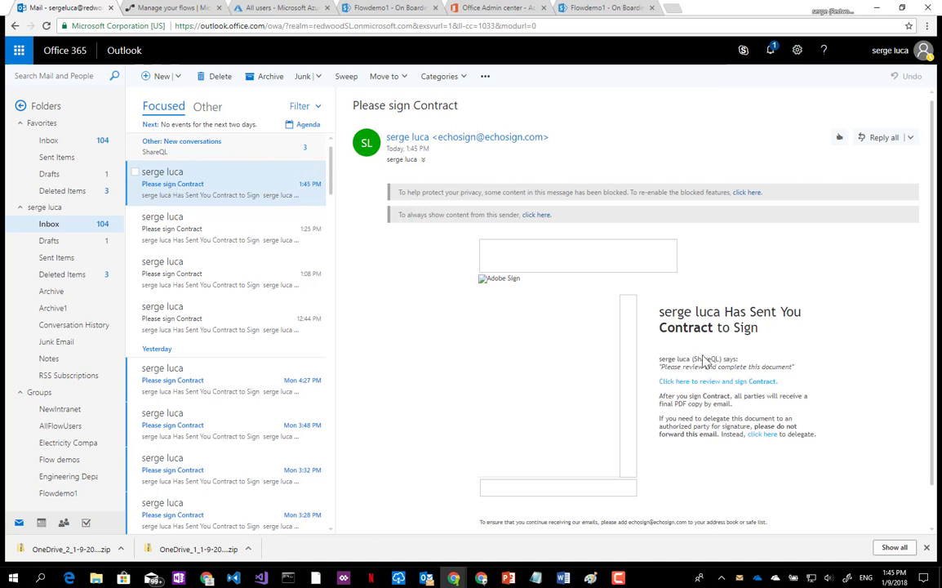
left_click(706, 383)
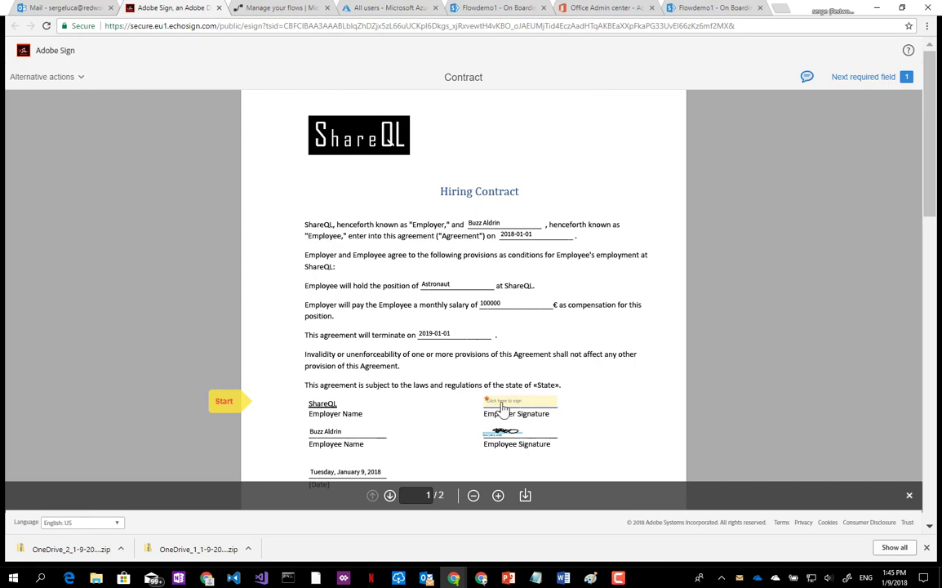
Type 'the boss' as the employer signature, apply it and complete the signing.
left_click(503, 402)
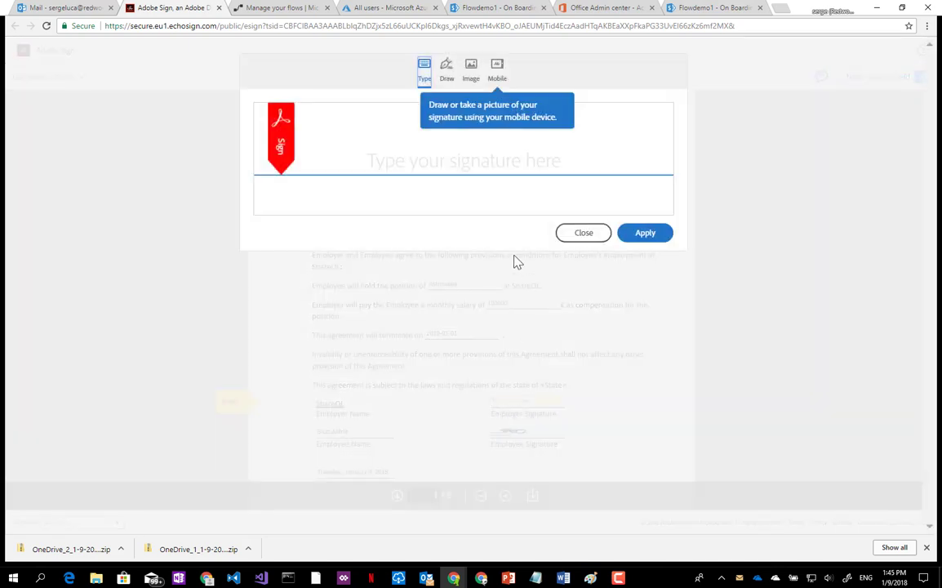
left_click(476, 158)
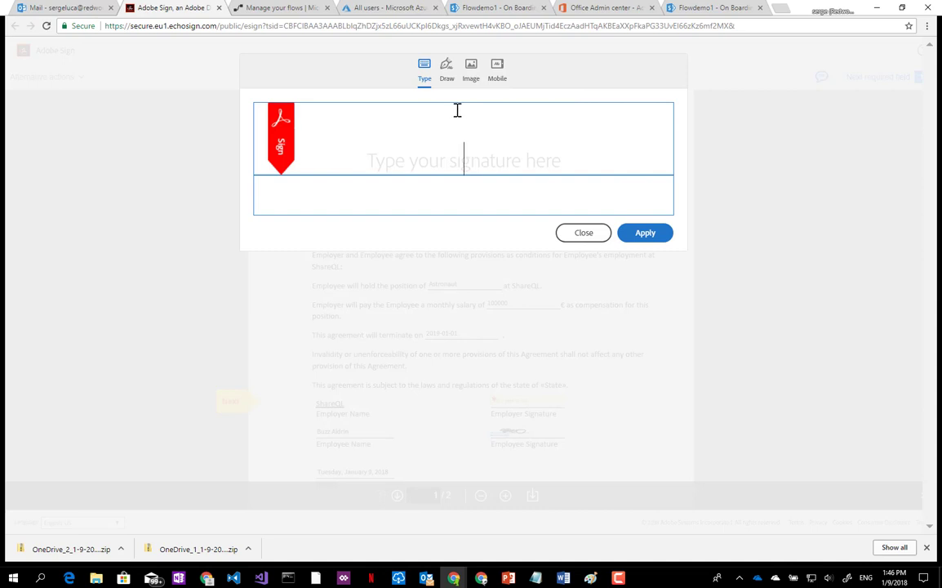
type("the boss")
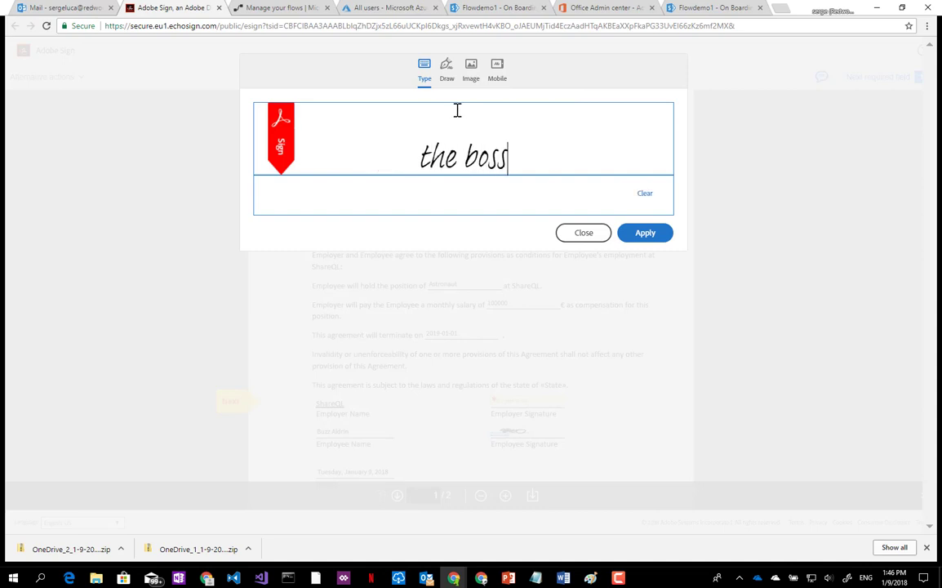
left_click(645, 233)
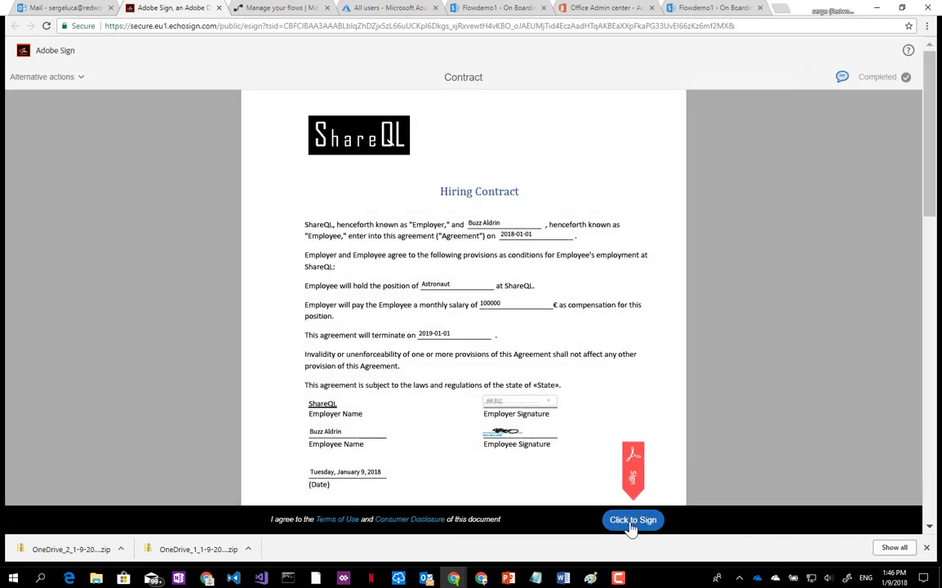
left_click(633, 520)
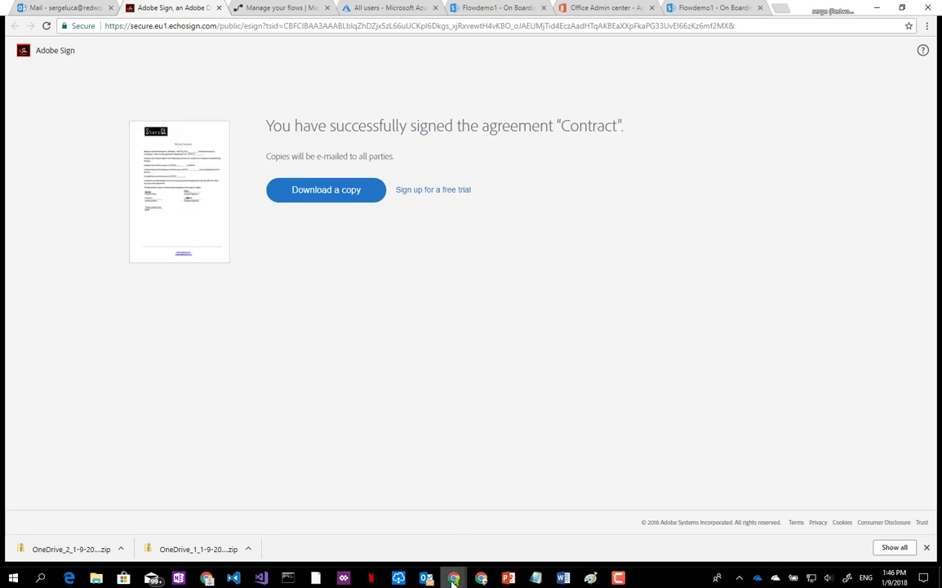
left_click(489, 7)
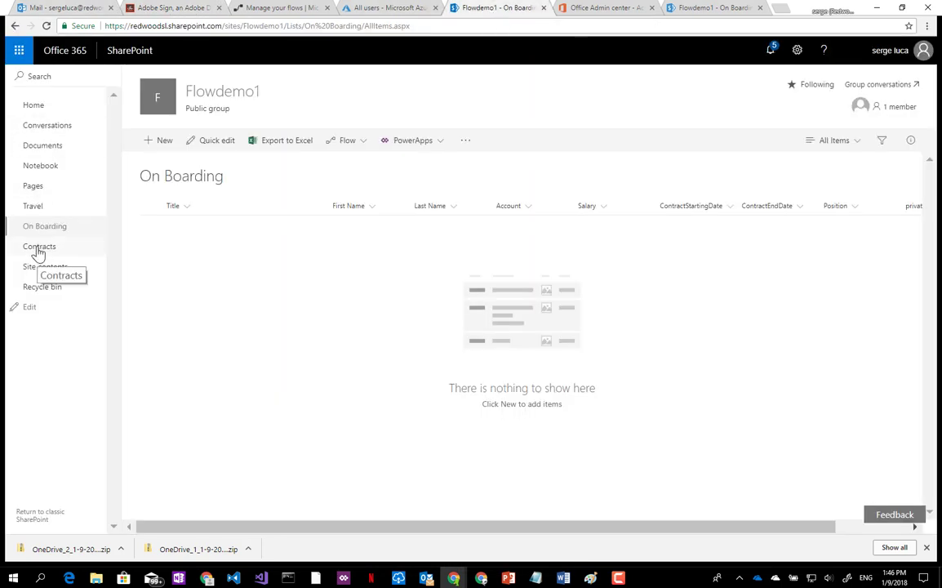
View the signed contract PDF in the Contracts library, then return to the library list.
left_click(37, 252)
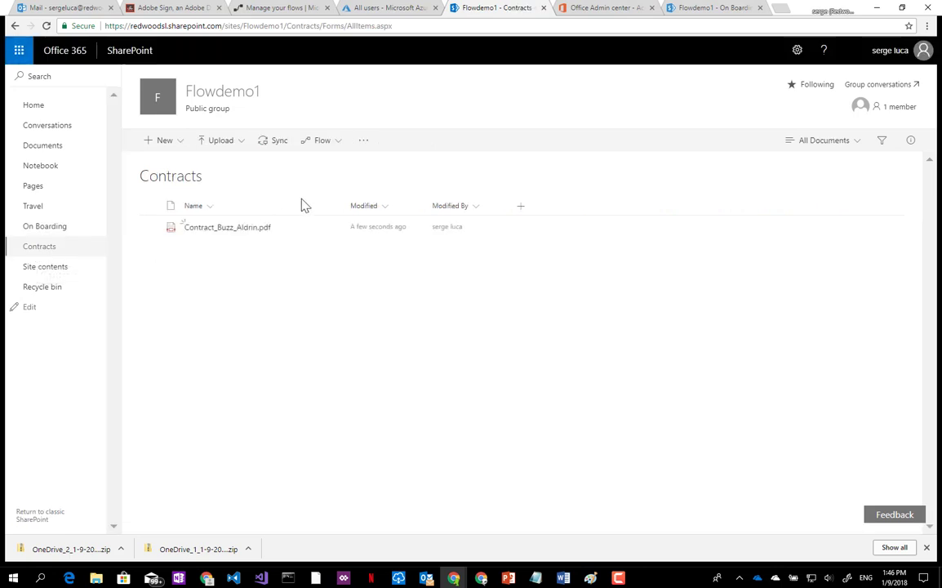
left_click(216, 229)
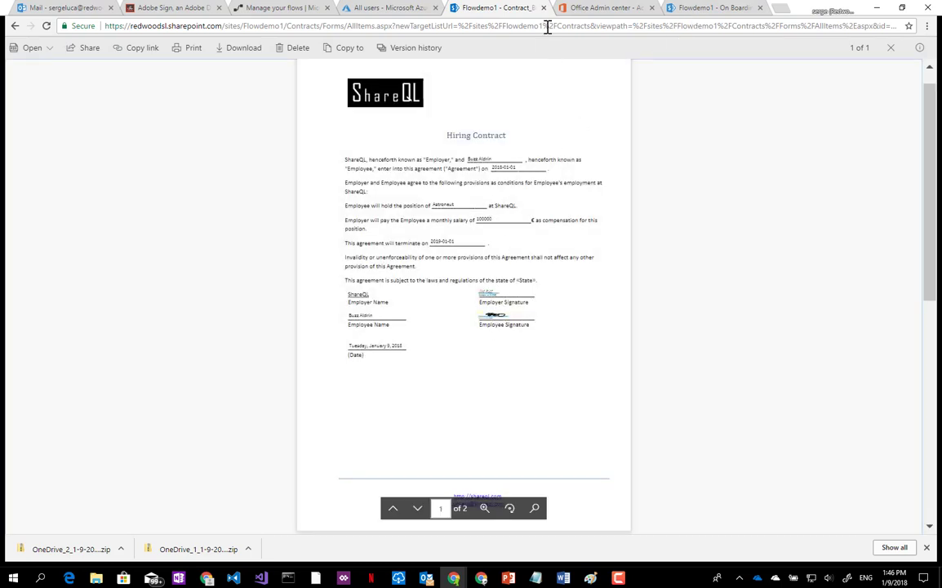
left_click(15, 26)
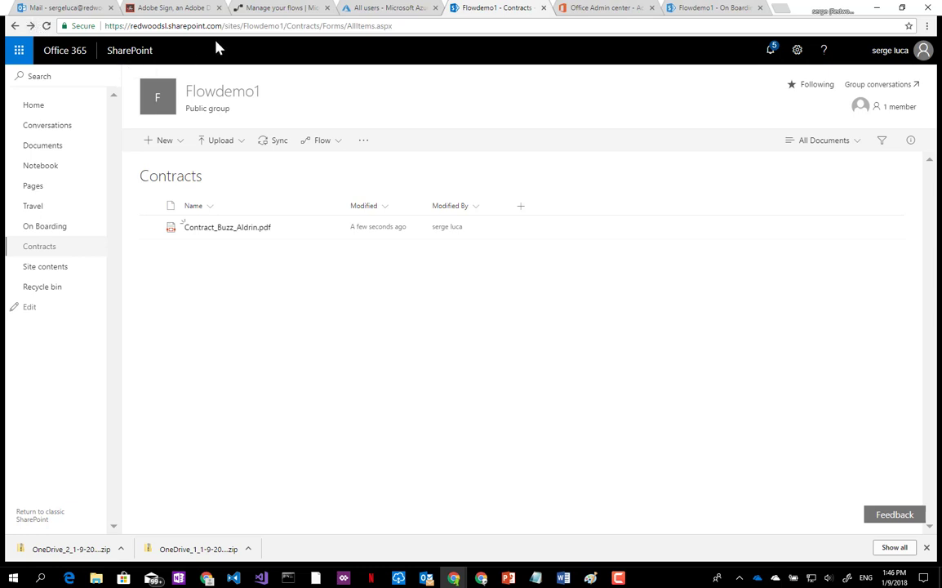
left_click(600, 9)
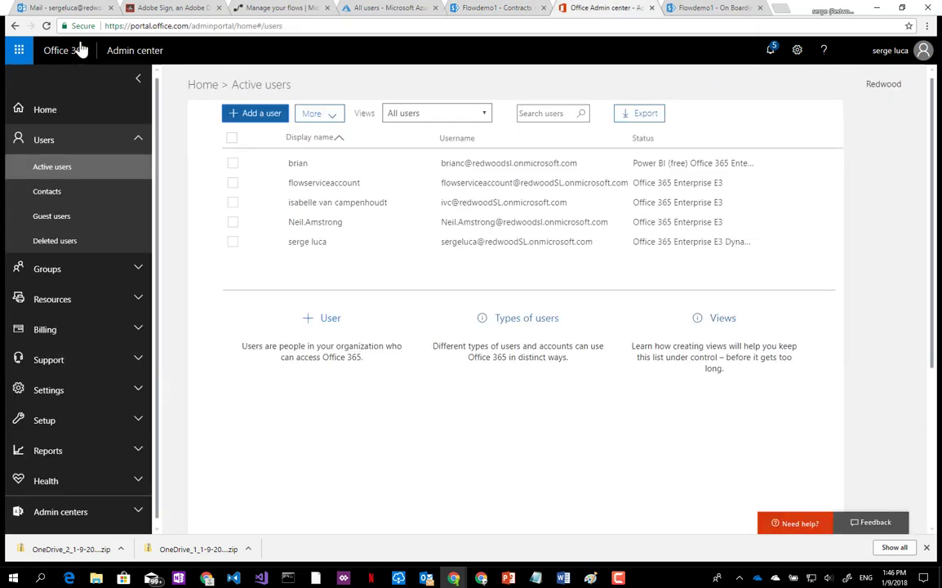
Reload the Office 365 Admin center's Active users list to check for the new employee.
left_click(47, 26)
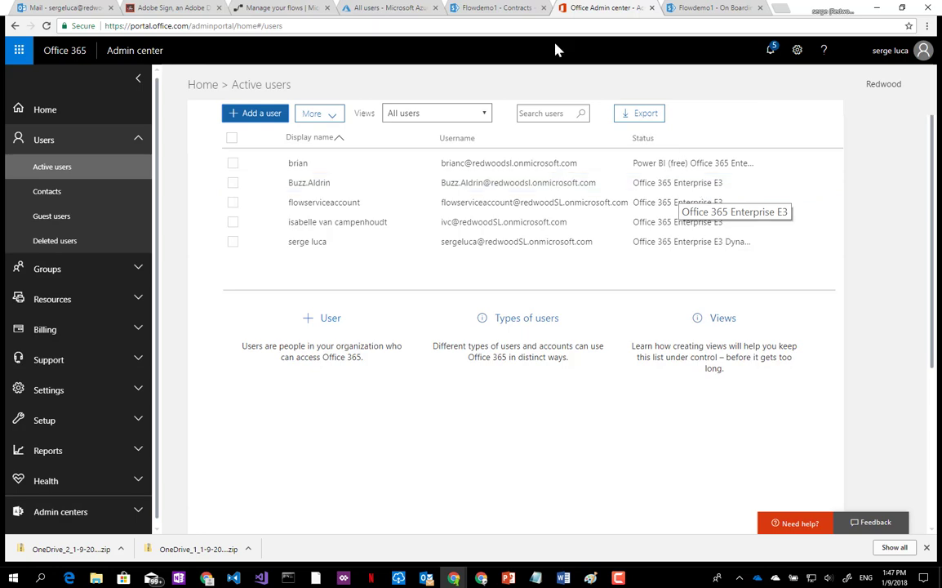
left_click(264, 11)
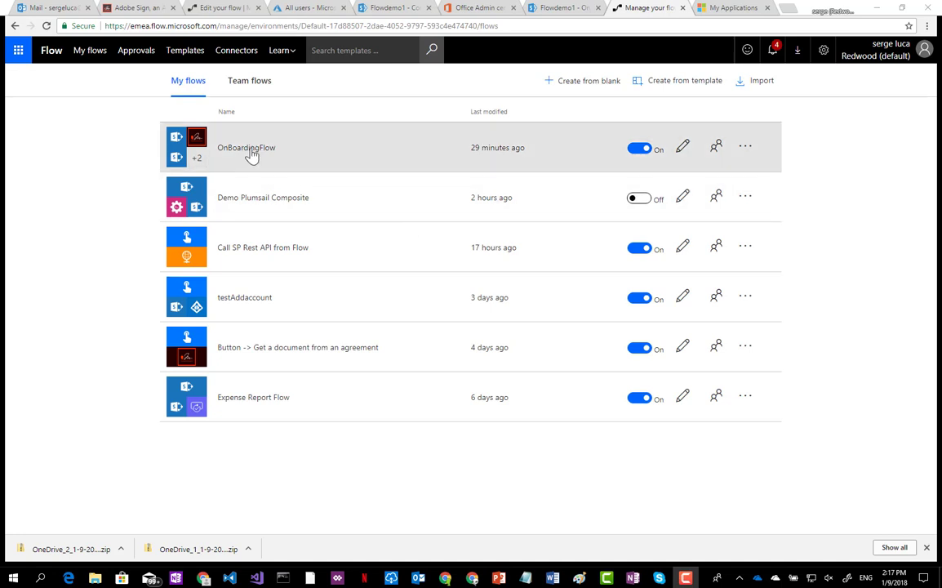
Edit OnBoardingFlow, inspect the item-created trigger at the top, and collapse the Do until loop.
left_click(246, 147)
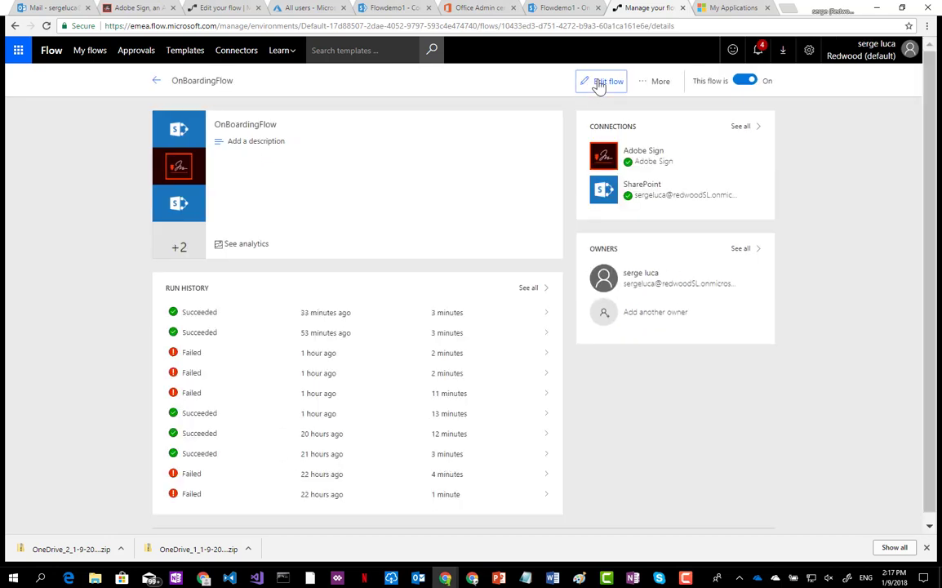
left_click(605, 82)
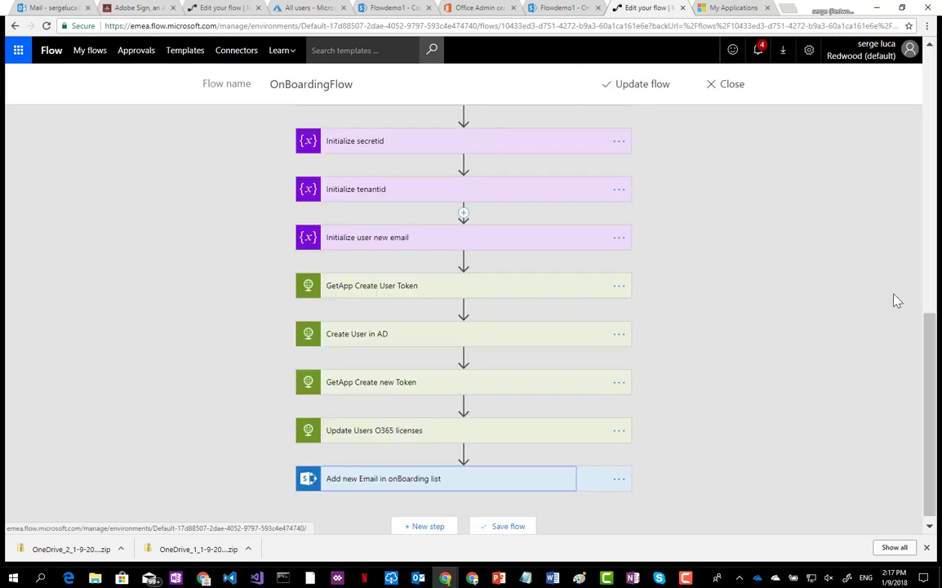
left_click_drag(927, 336, 923, 75)
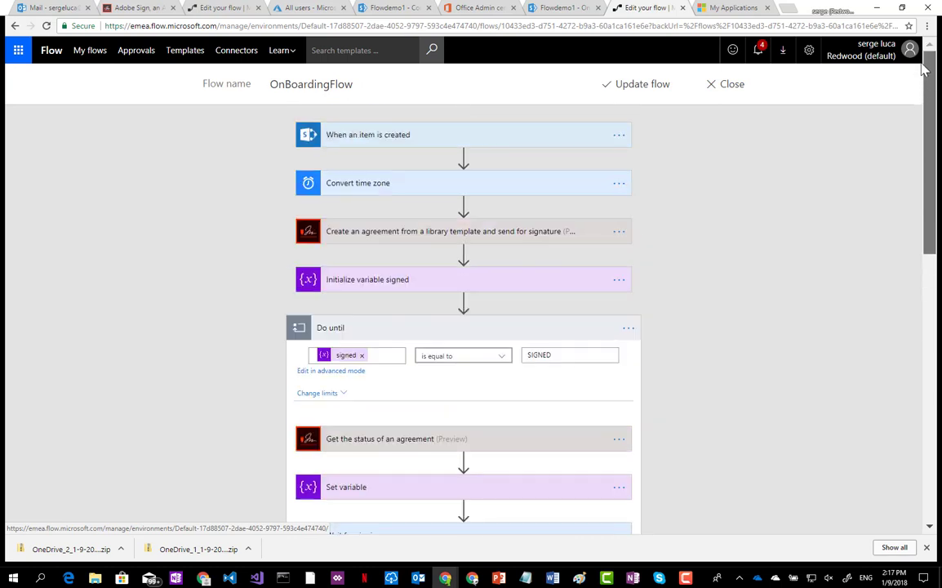
left_click(339, 143)
left_click(339, 143)
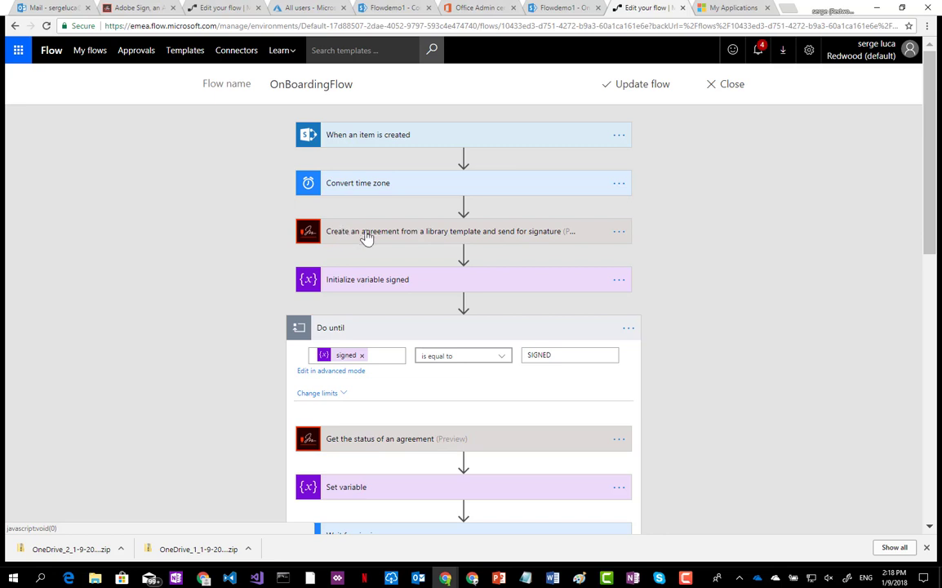
left_click(335, 329)
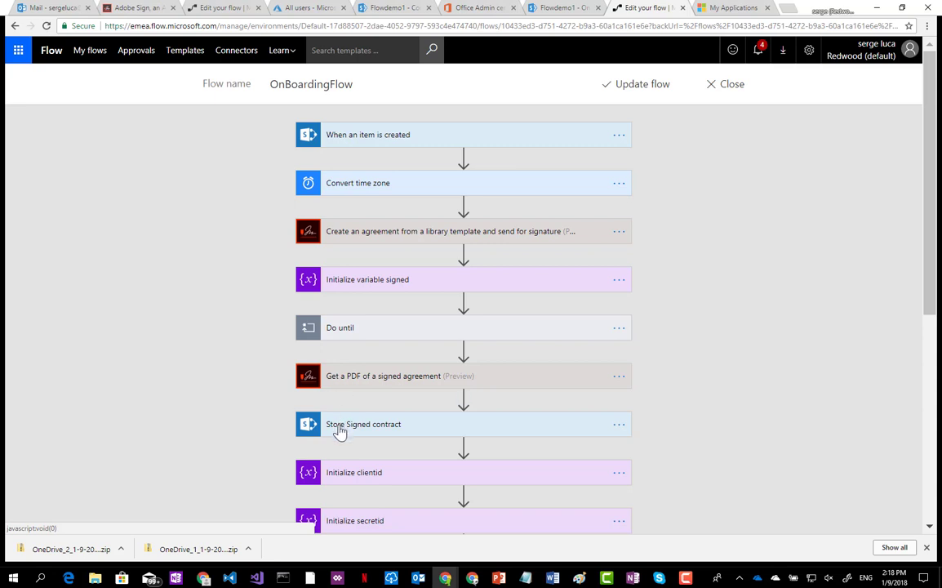
Bring the 'Manage your flows' window forward to show the ServiceFlow_GenerateAzureOauthTokenV2 run history.
left_click_drag(929, 236, 919, 399)
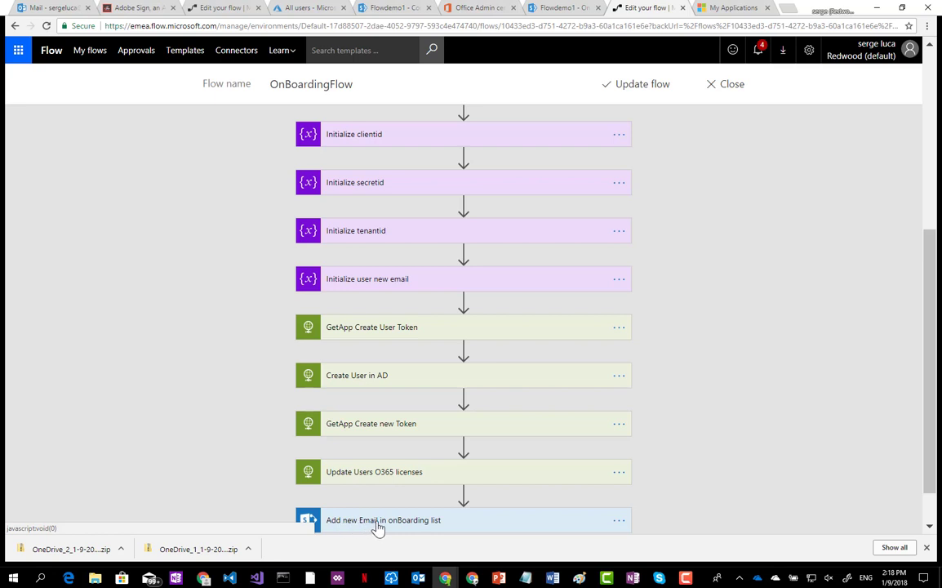
left_click_drag(929, 253, 935, 76)
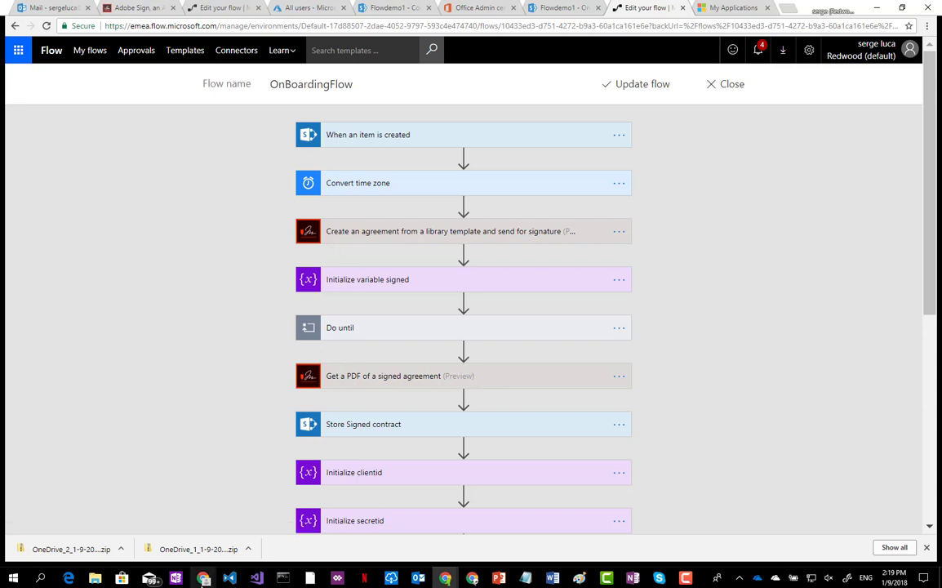
mouse_move(203, 577)
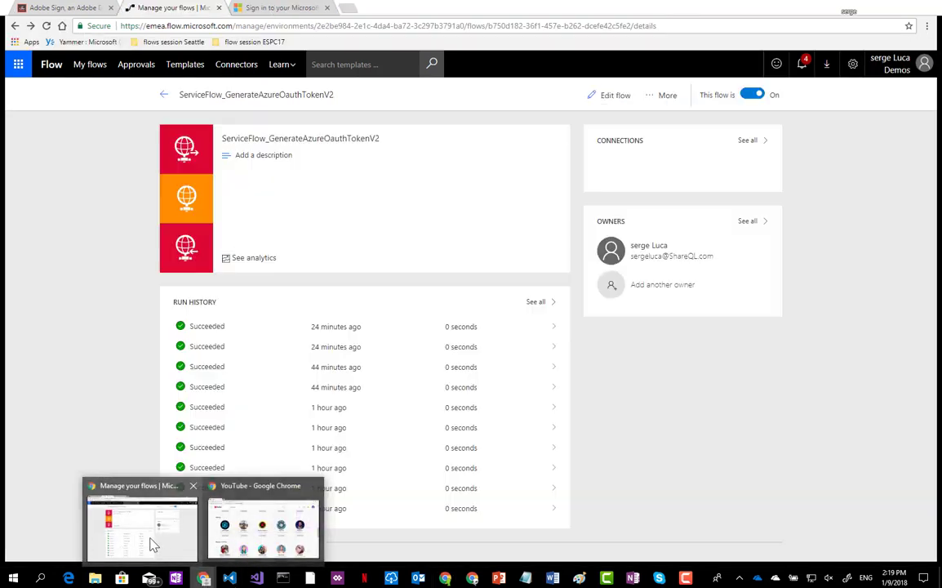
left_click(151, 538)
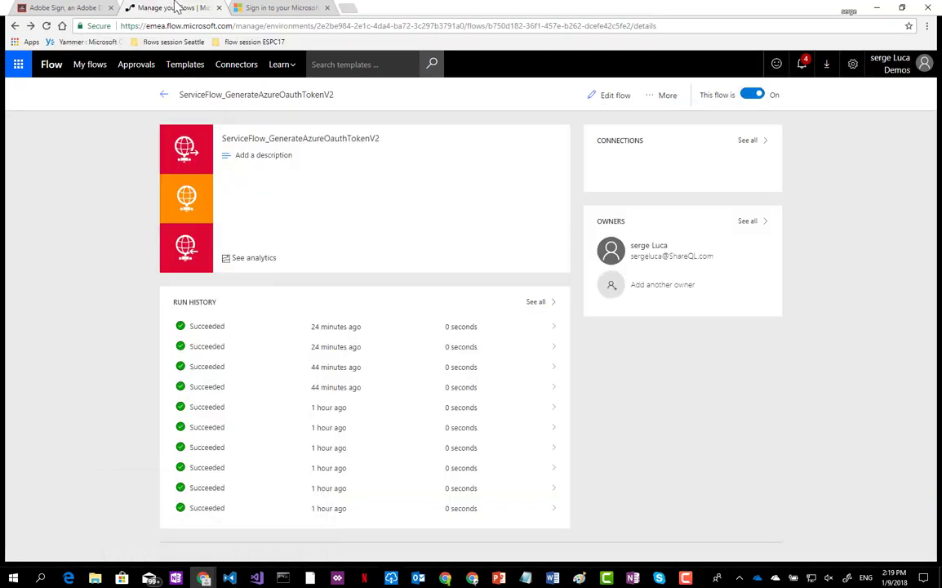
In Adobe Sign's Manage page, hide Out for Signature and Signed, then edit the library Document Template.
left_click(70, 11)
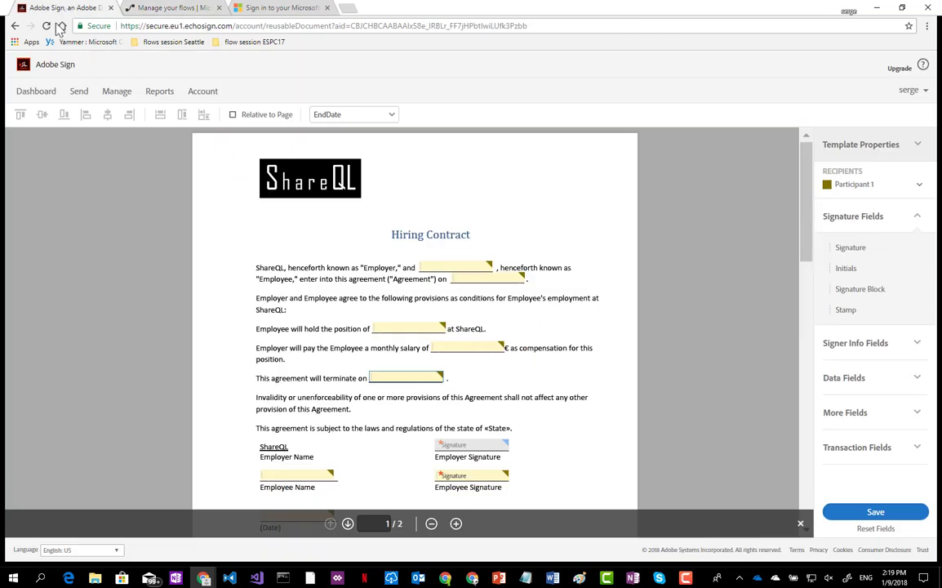
left_click(120, 96)
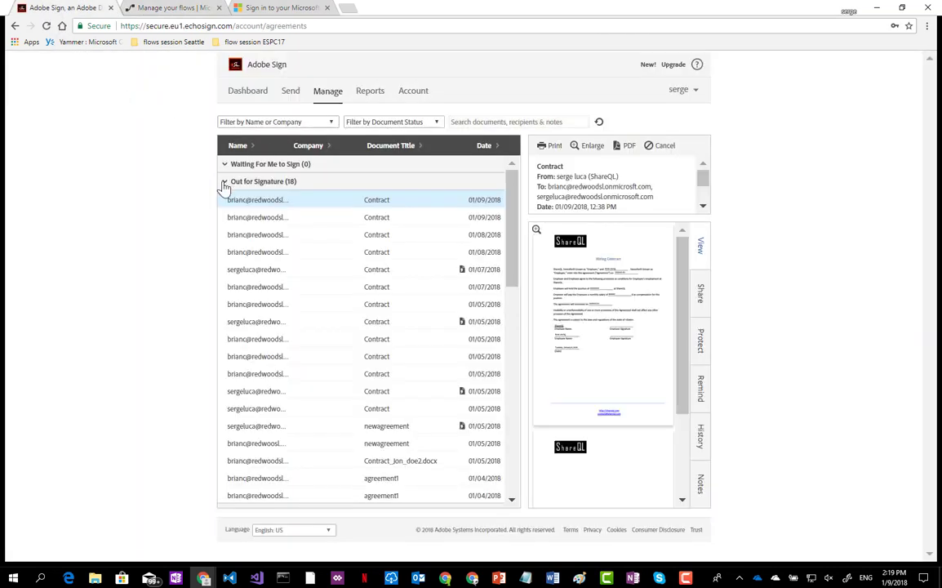
left_click(224, 181)
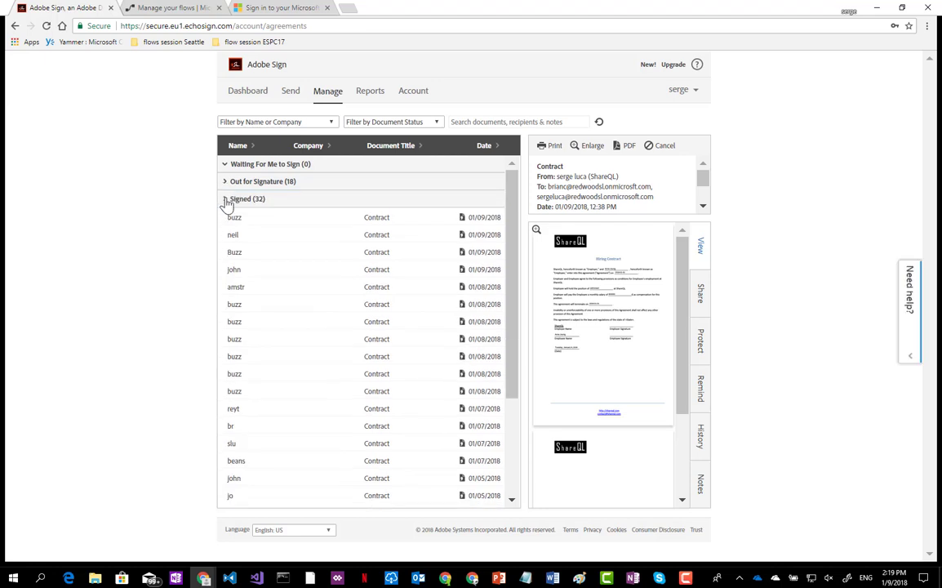
left_click(224, 200)
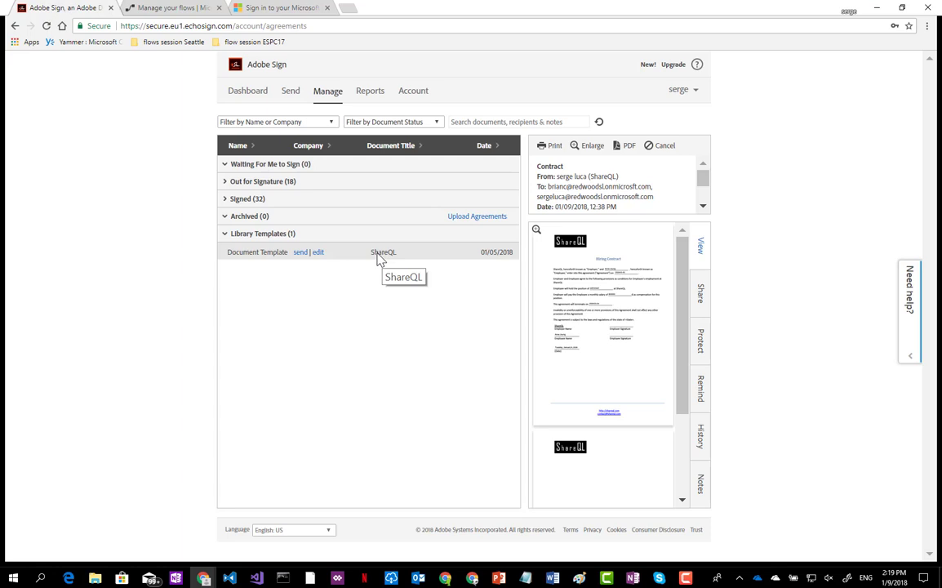
left_click(317, 253)
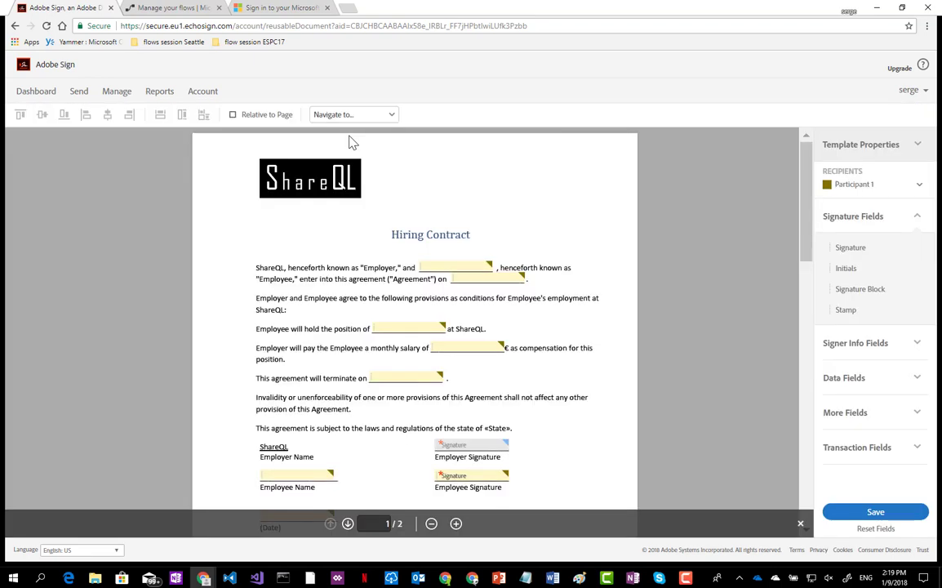
Inspect the contract's FullName, BeginDate, Position and Salary fields, then return to the OnBoardingFlow editor.
scroll(810, 212, "down", 2)
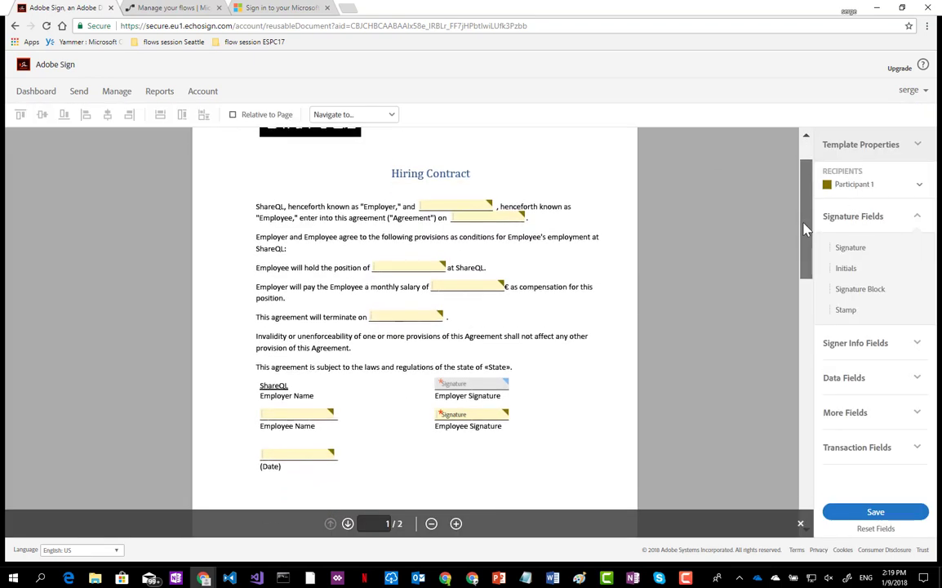
left_click(451, 178)
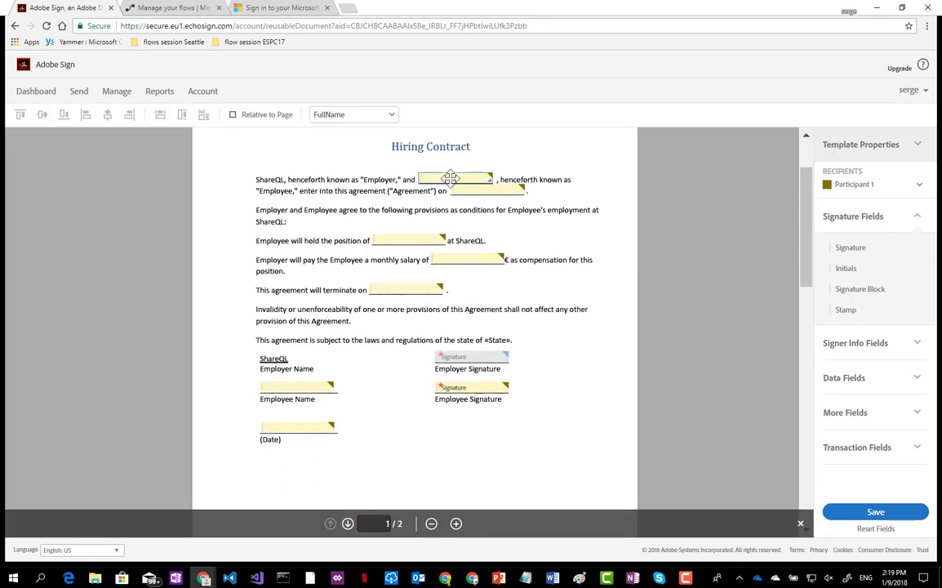
left_click(482, 189)
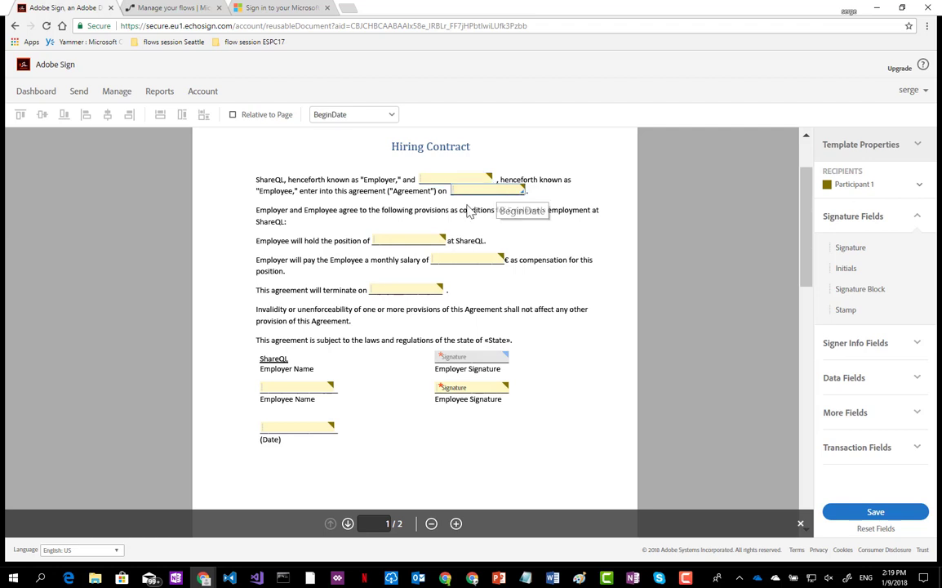
left_click(412, 239)
left_click(467, 260)
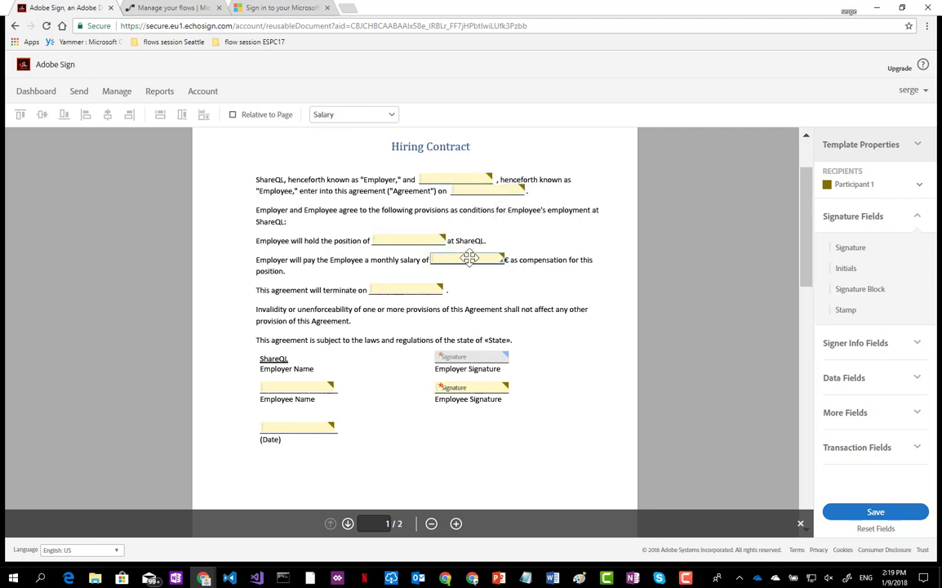
left_click(442, 179)
left_click(499, 191)
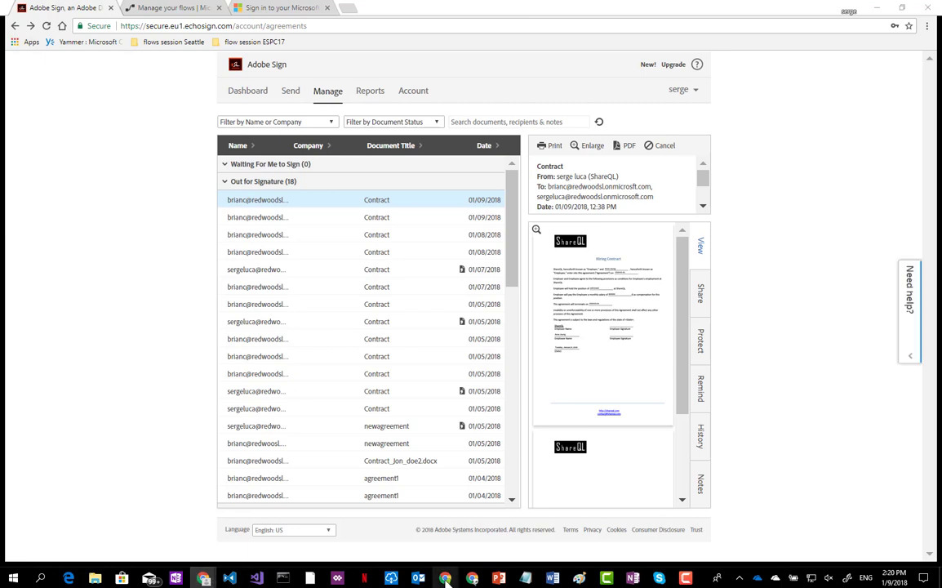
mouse_move(445, 578)
left_click(354, 494)
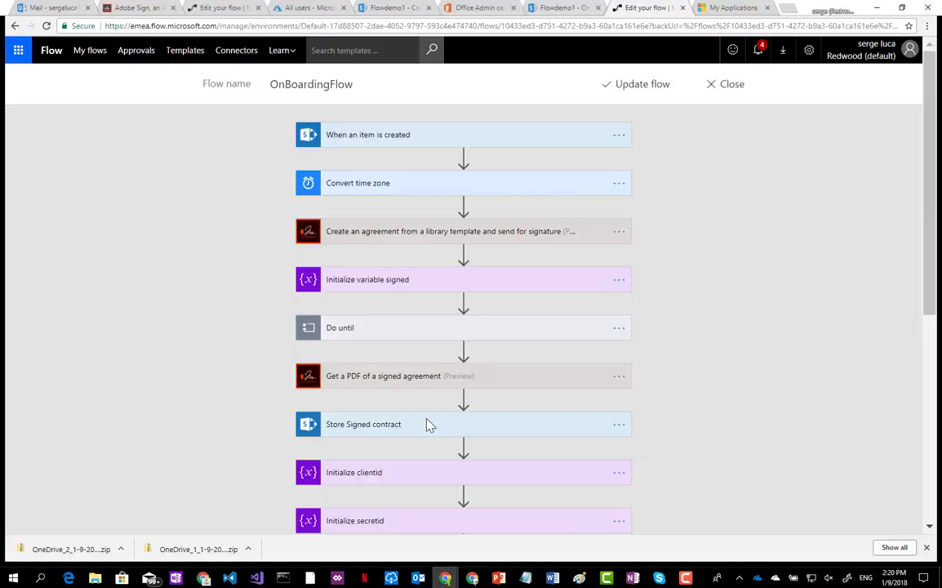
Review Create an agreement's advanced options: library template 'Contract for E-Signature' sent to the Signer.
left_click(354, 235)
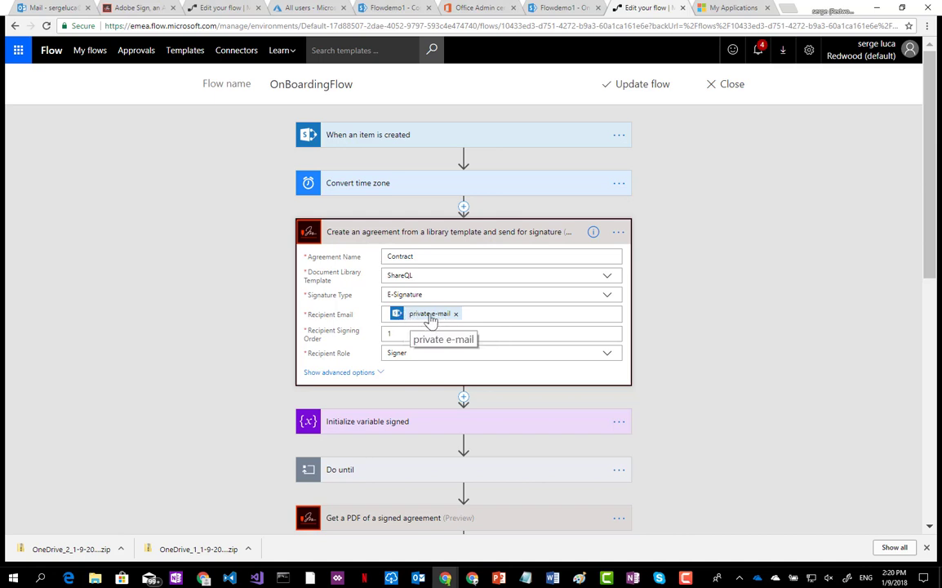
left_click(349, 374)
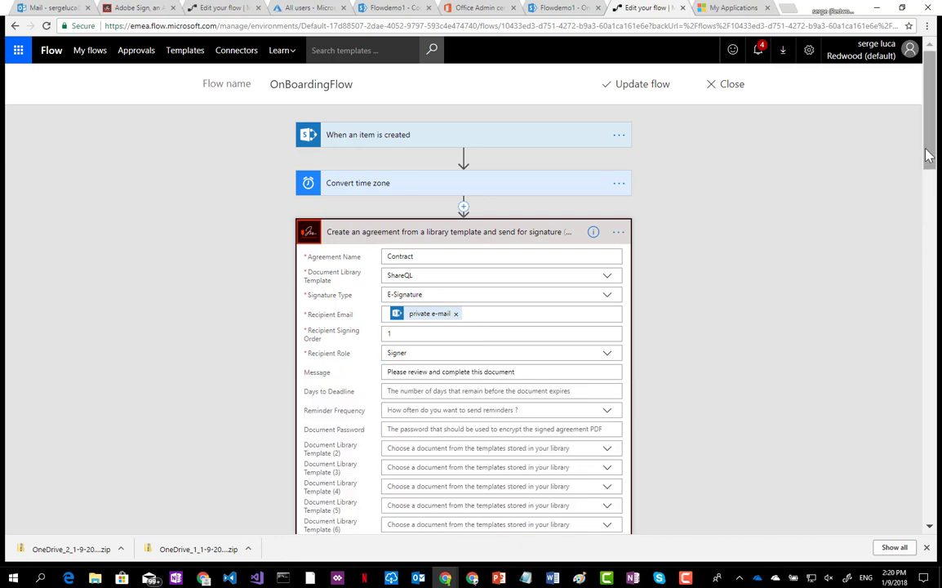
left_click_drag(927, 151, 928, 222)
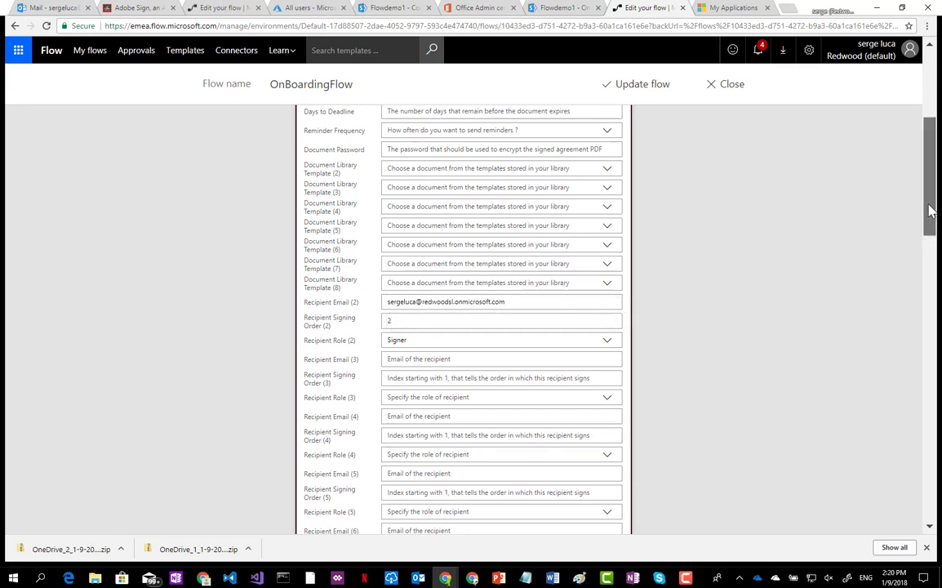
left_click_drag(929, 210, 890, 324)
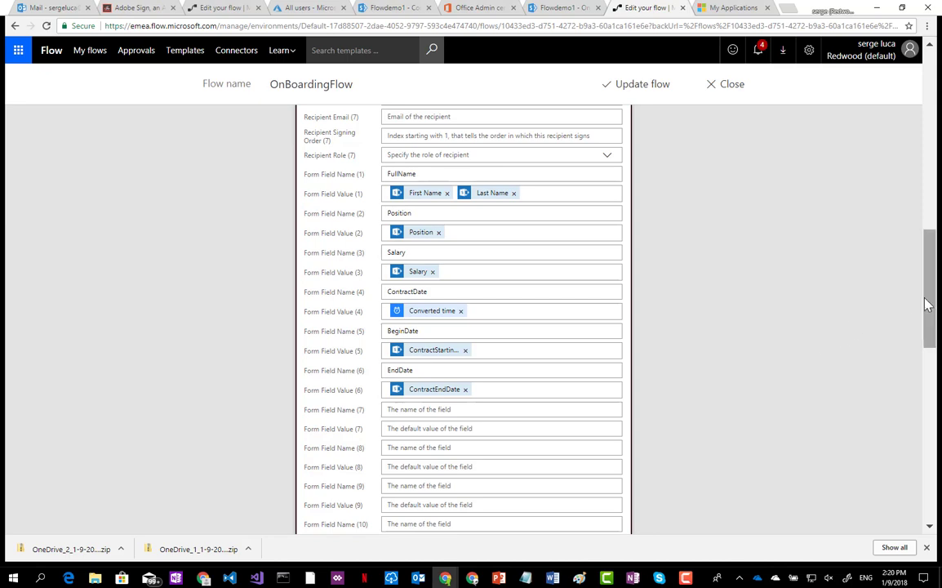
left_click_drag(925, 305, 913, 131)
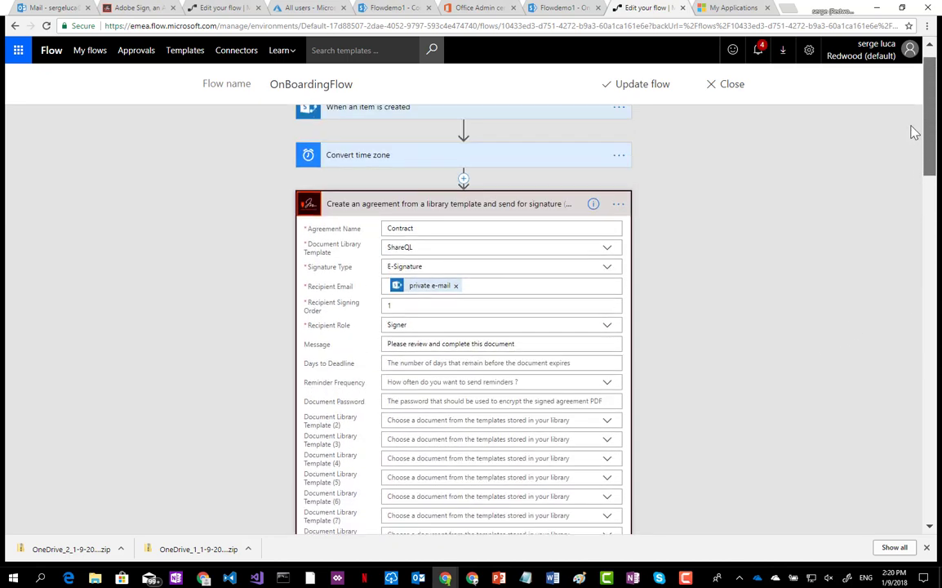
Collapse the agreement step, expand Do until, and review the PDF storage and AD user-creation steps.
left_click(349, 206)
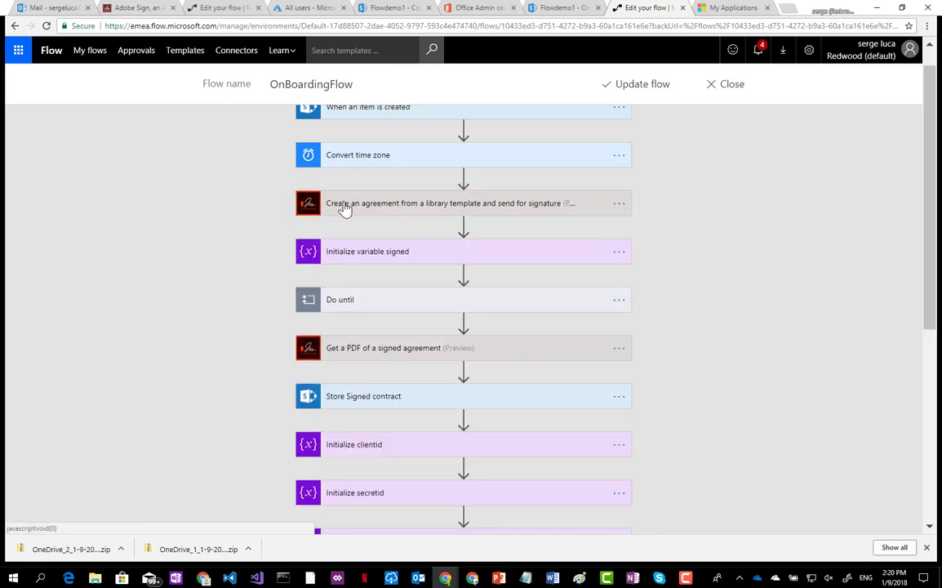
left_click(346, 303)
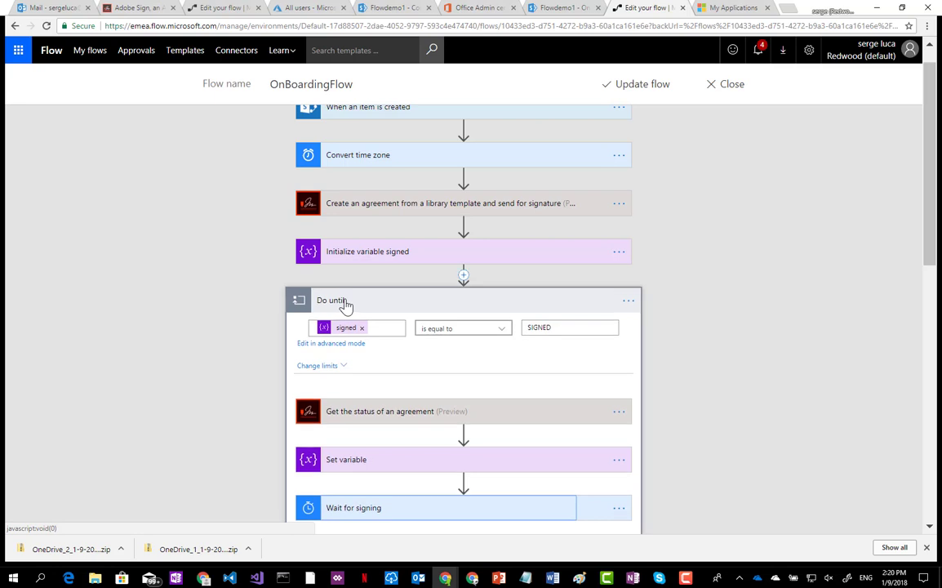
left_click_drag(936, 208, 929, 273)
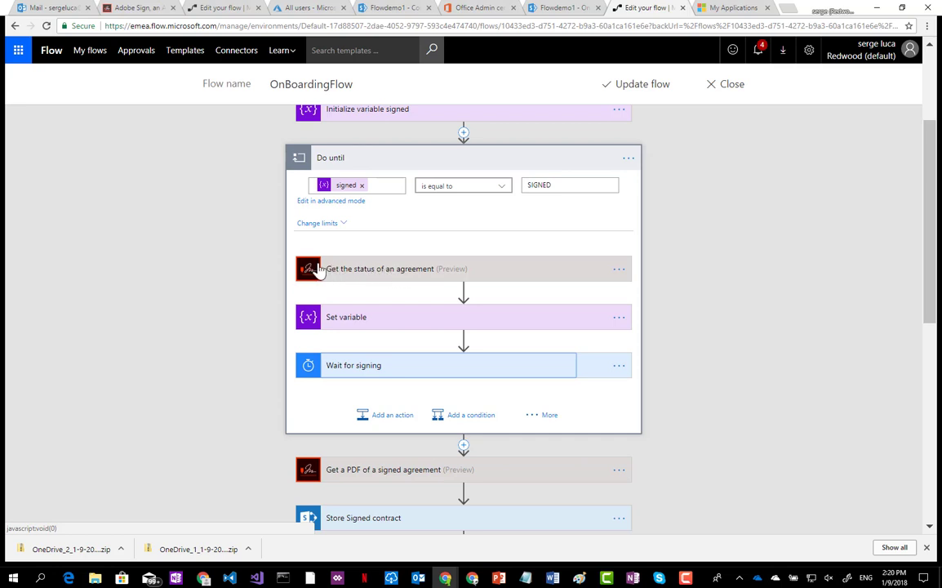
left_click_drag(928, 210, 925, 313)
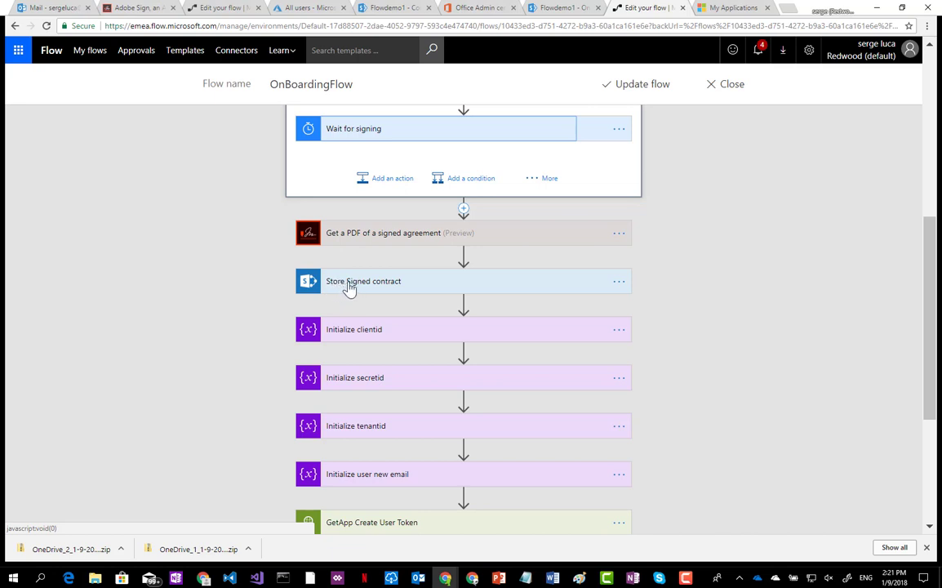
left_click_drag(931, 267, 931, 320)
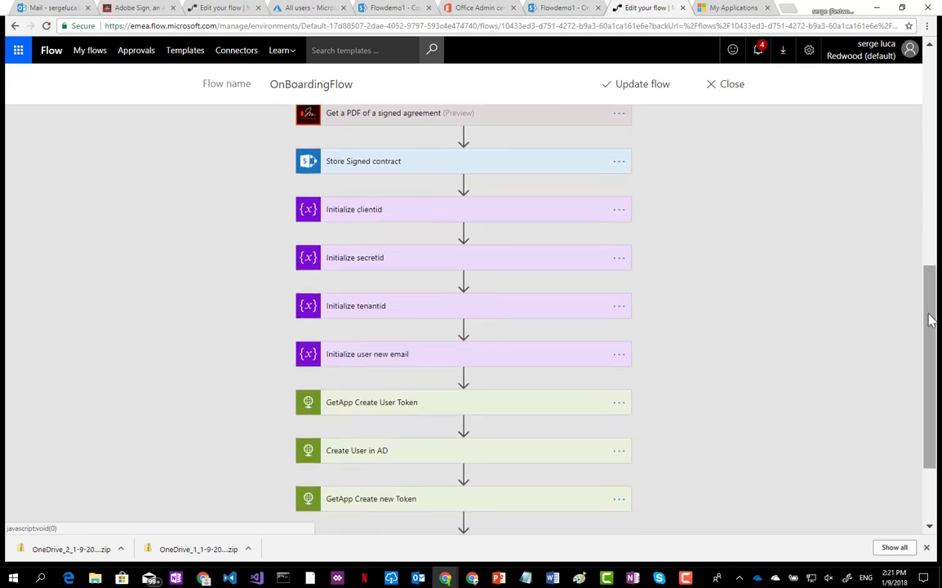
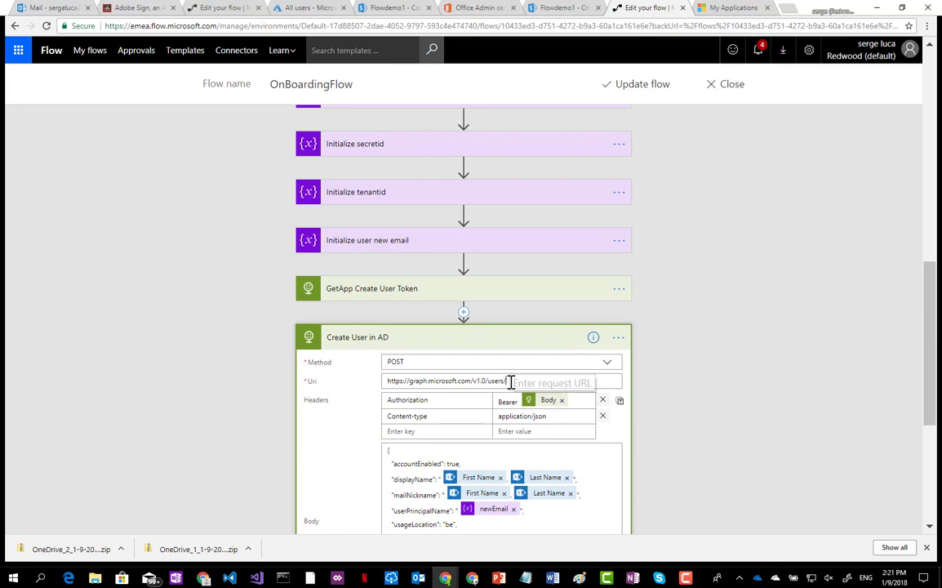
left_click_drag(508, 383, 382, 387)
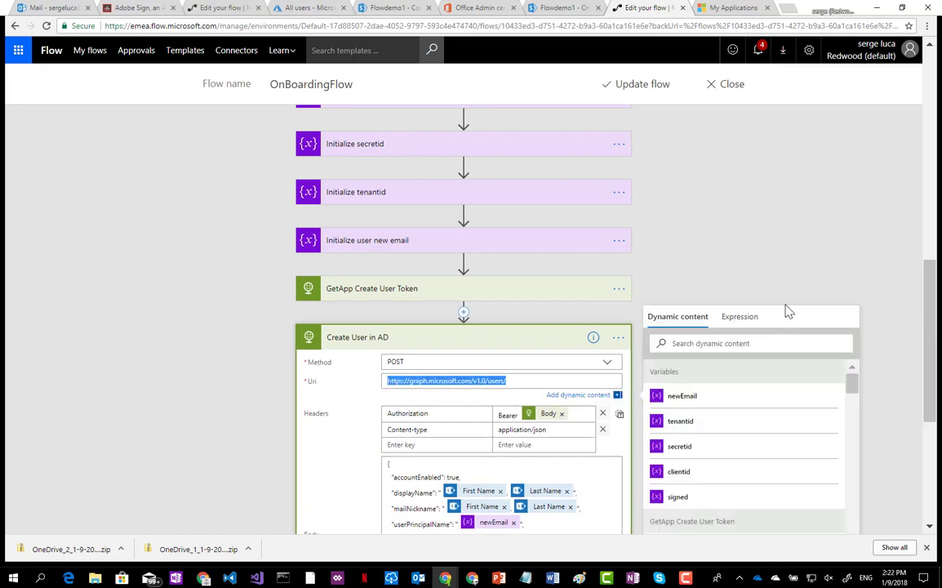
left_click_drag(933, 277, 931, 331)
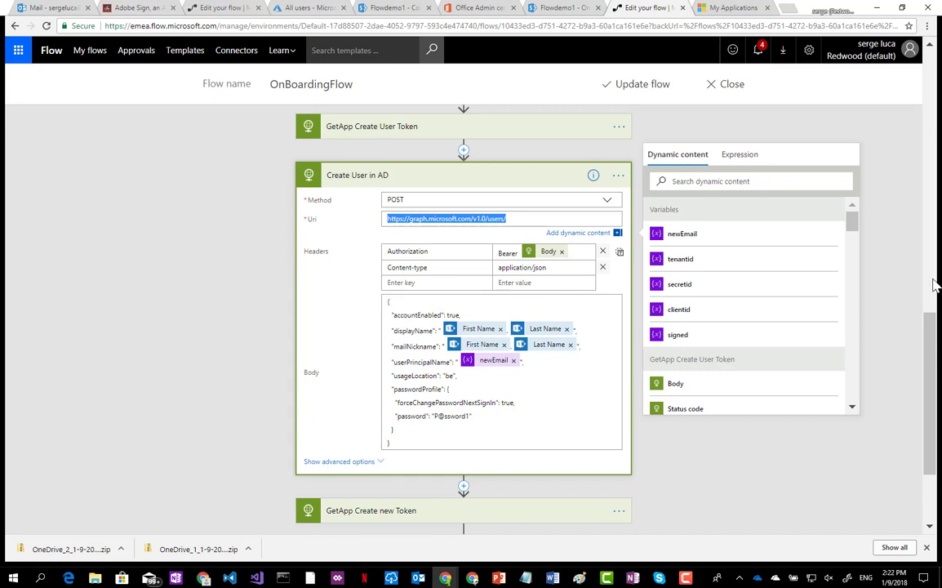
left_click_drag(930, 326, 934, 377)
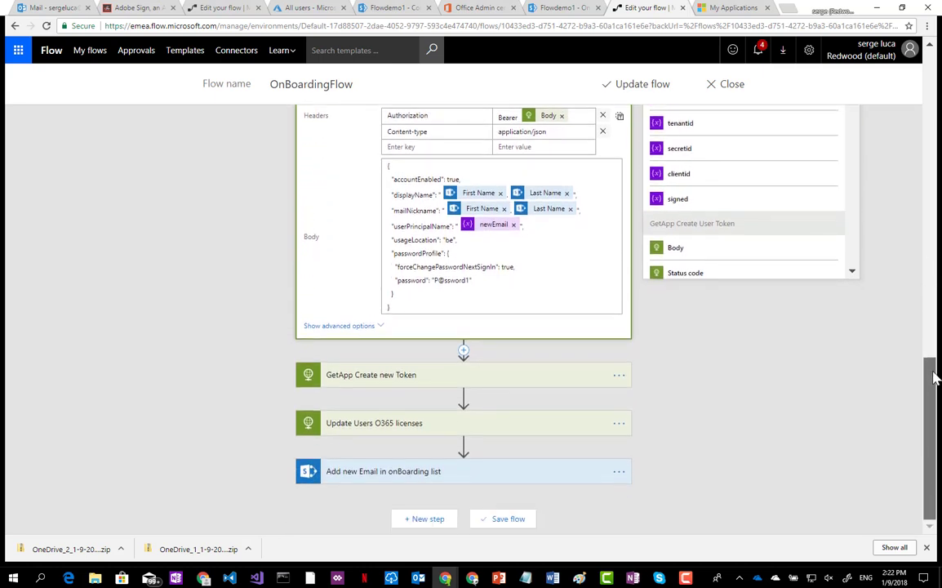
left_click(353, 424)
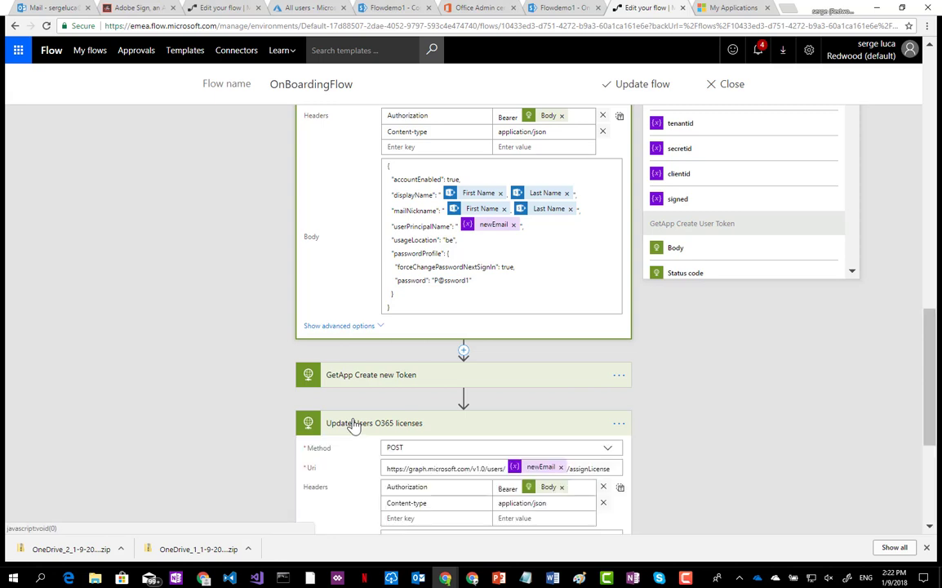
left_click_drag(931, 320, 928, 354)
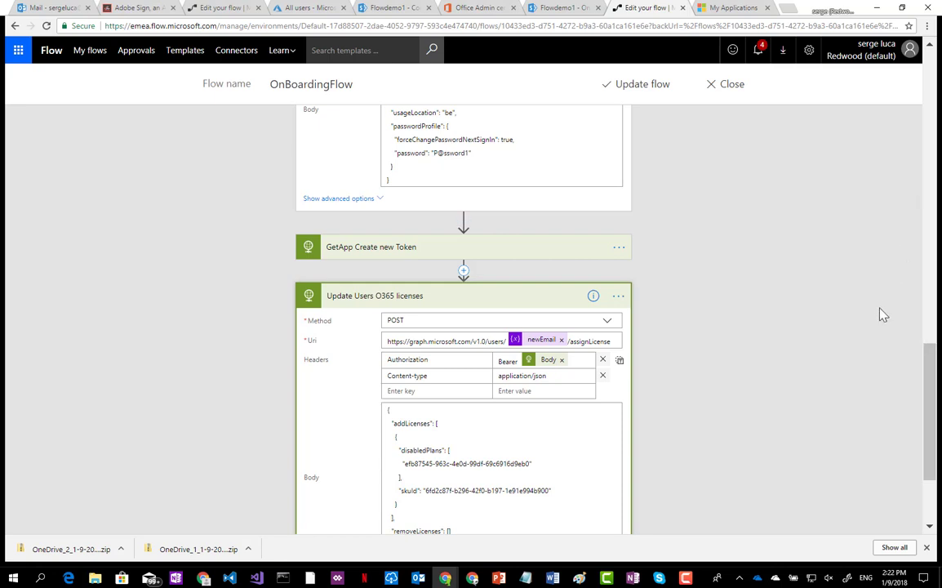
left_click_drag(927, 365, 928, 385)
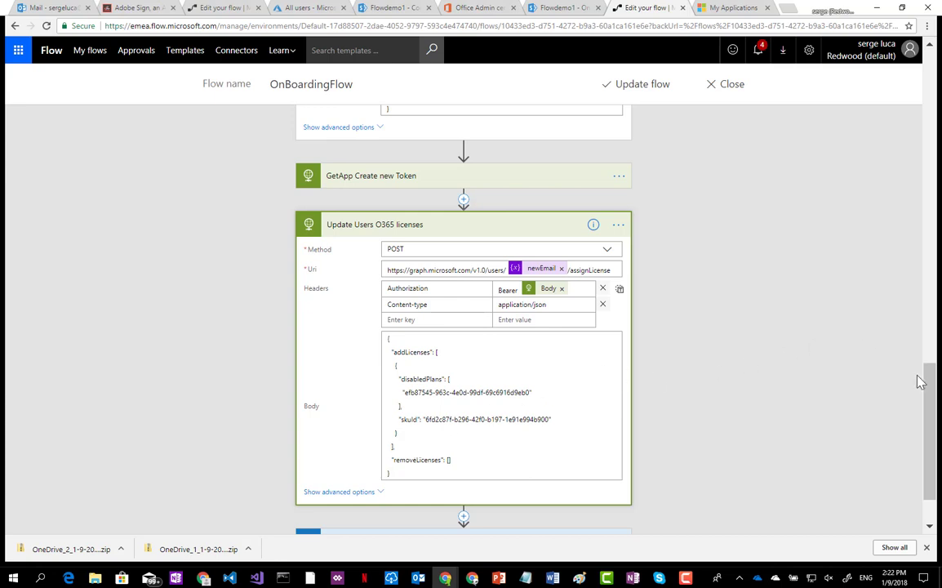
left_click_drag(935, 384, 929, 358)
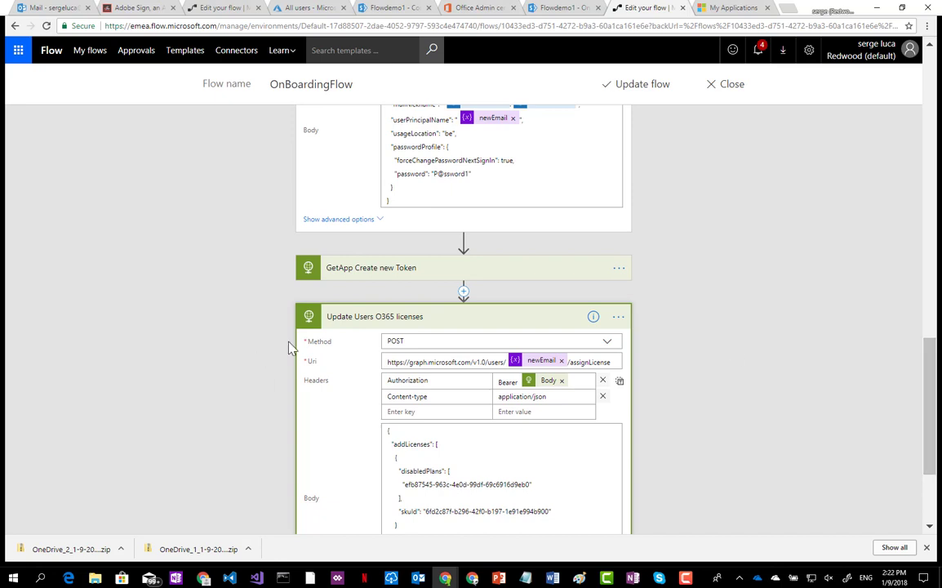
left_click(339, 319)
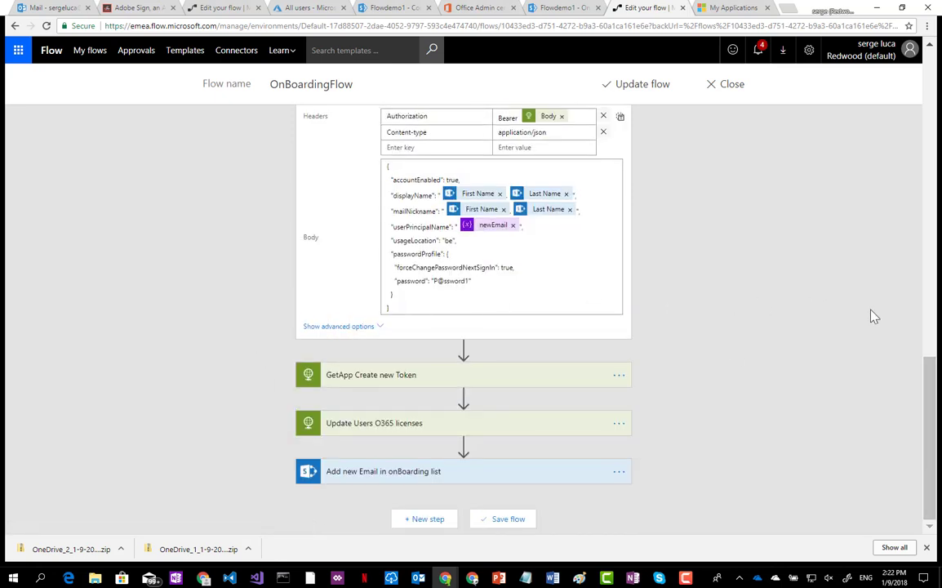
Collapse the Create User in AD step and bring up the My Applications registration list.
left_click_drag(928, 377, 929, 323)
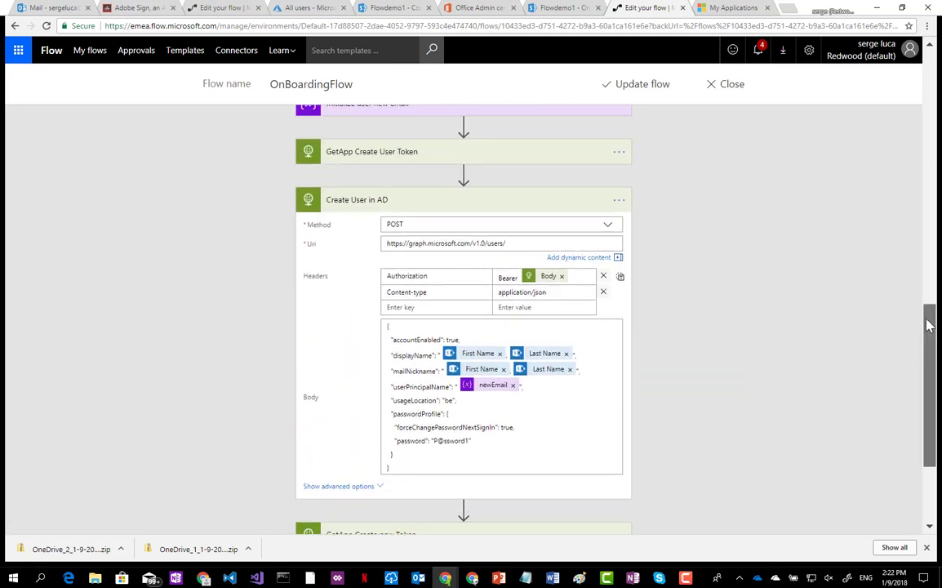
left_click(329, 205)
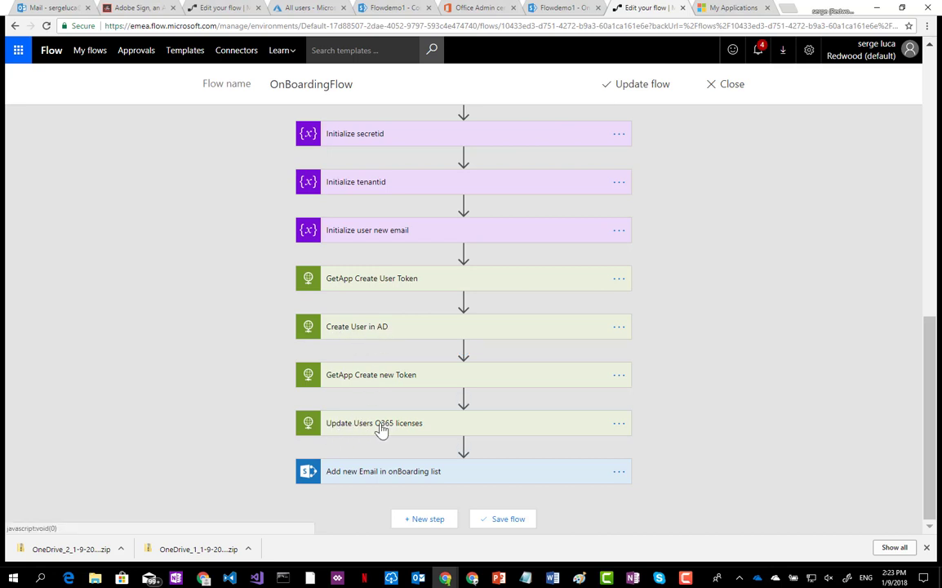
left_click(721, 10)
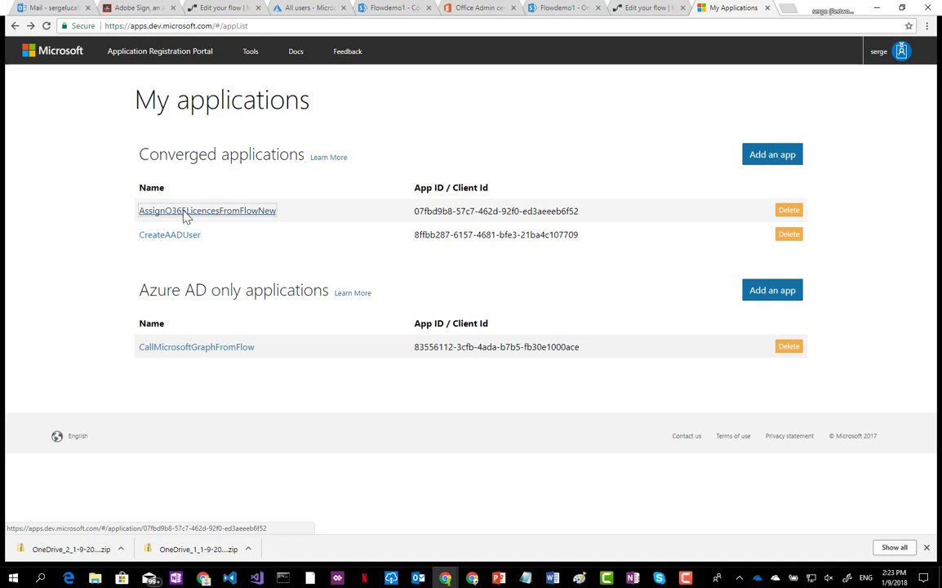
Check AssignO365LicencesFromFlowNew's Microsoft Graph permissions, then go back to the OnBoardingFlow editor.
left_click(184, 212)
left_click_drag(931, 143, 908, 341)
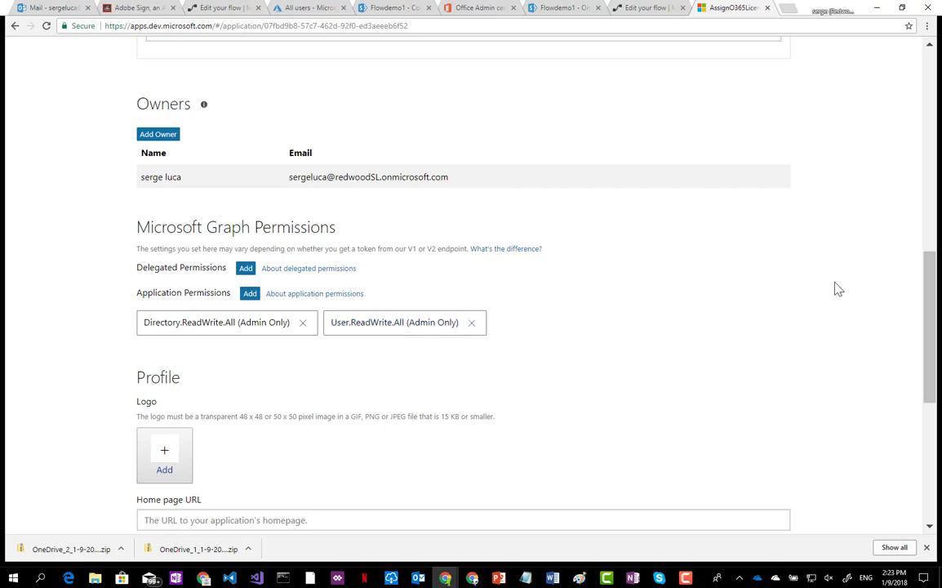
left_click_drag(929, 266, 913, 84)
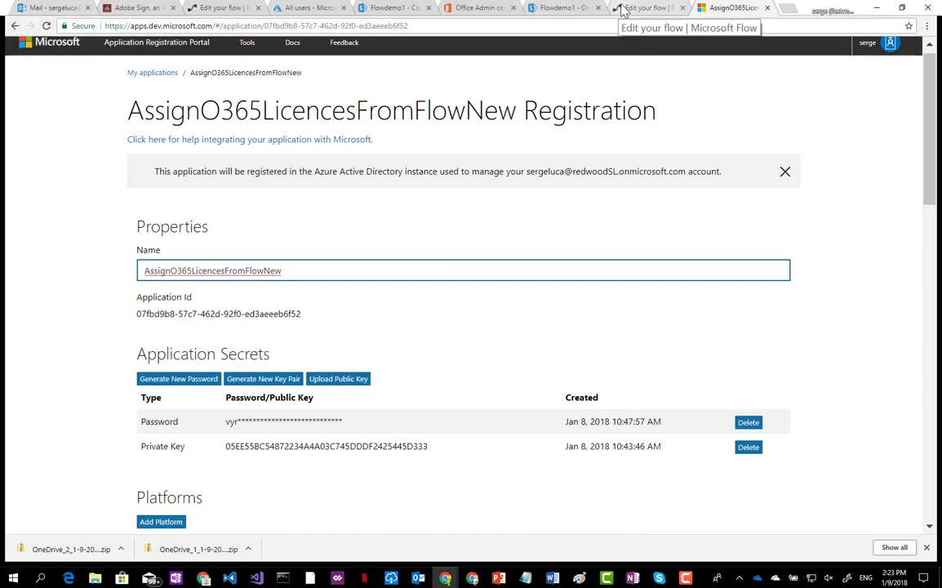
left_click(214, 10)
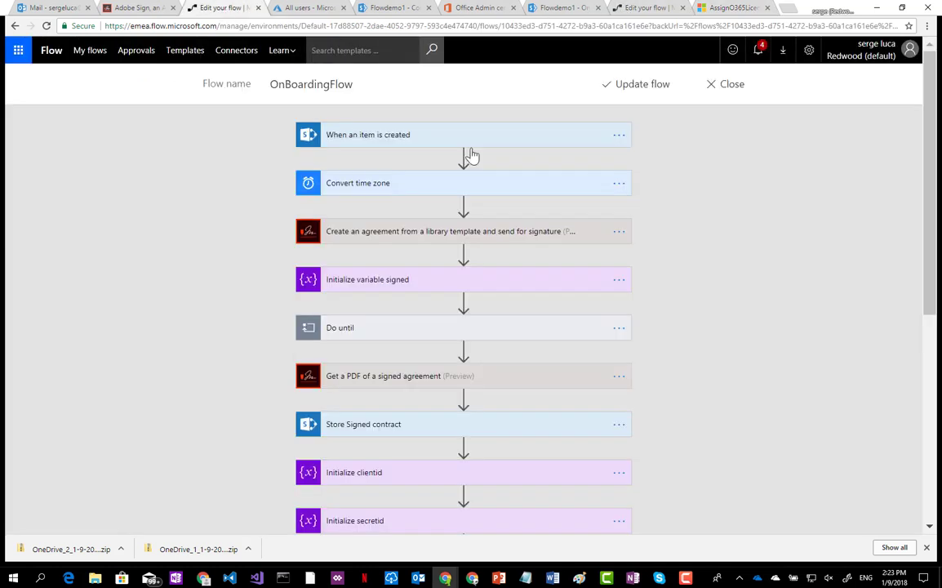
Expand and re-collapse the GetApp Create User Token and Create User in AD steps to review their requests.
scroll(910, 298, "down", 3)
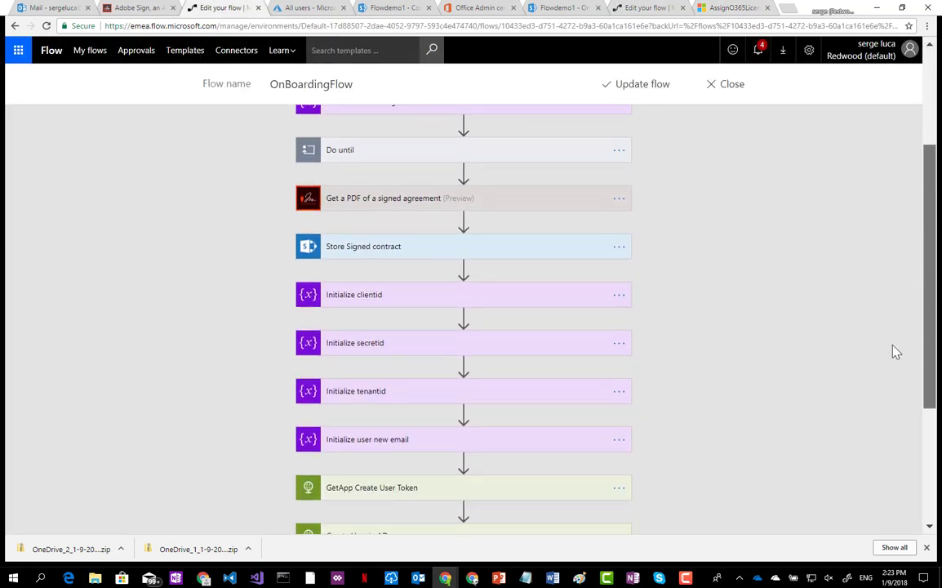
scroll(896, 351, "down", 3)
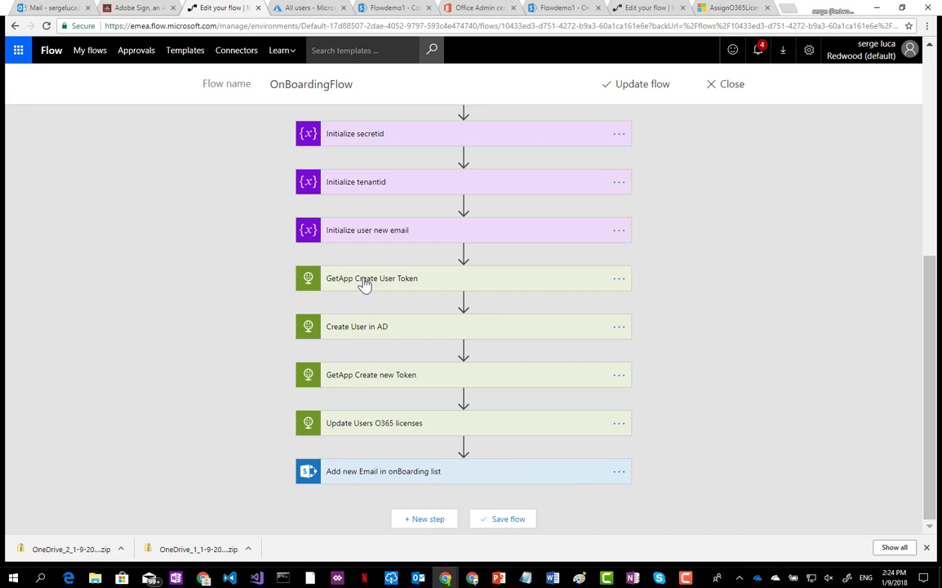
left_click(364, 280)
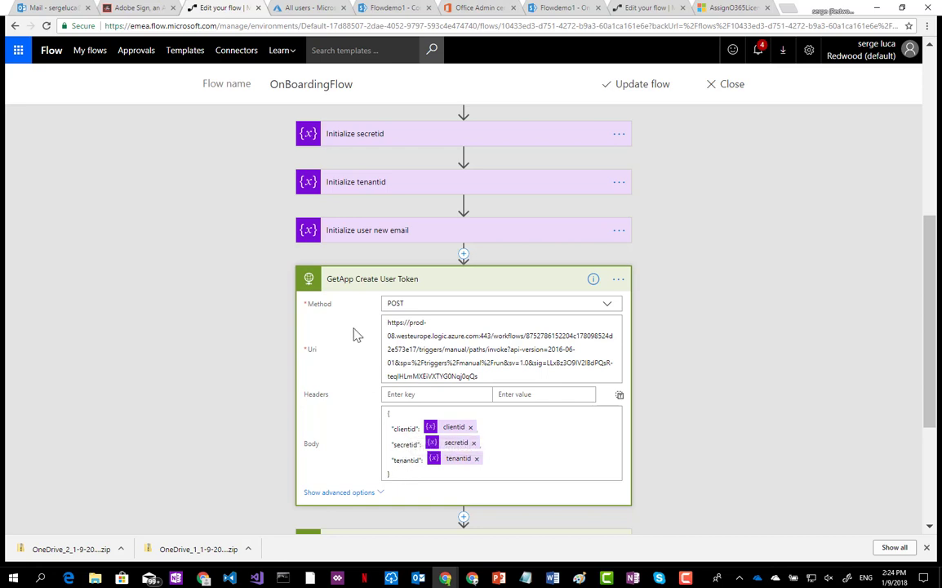
left_click(352, 280)
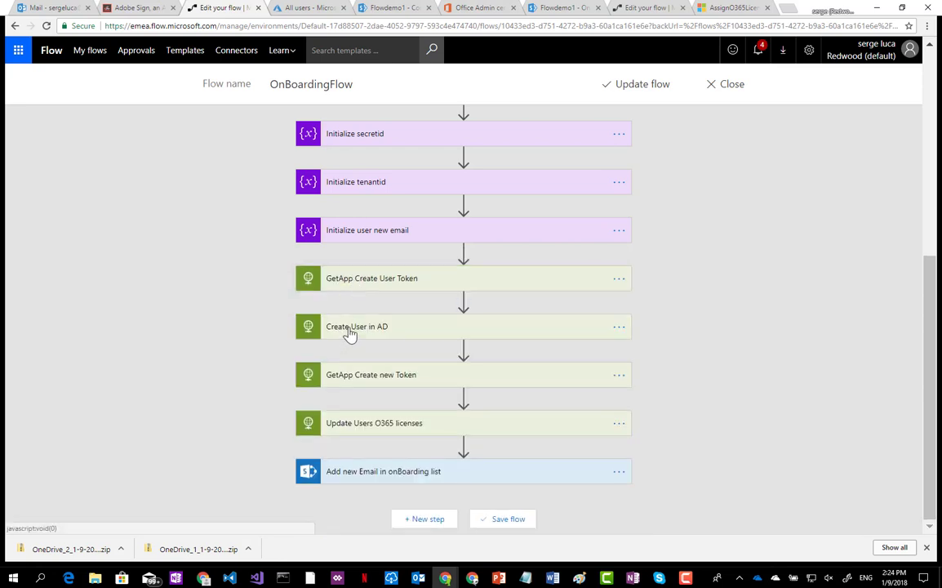
left_click(351, 331)
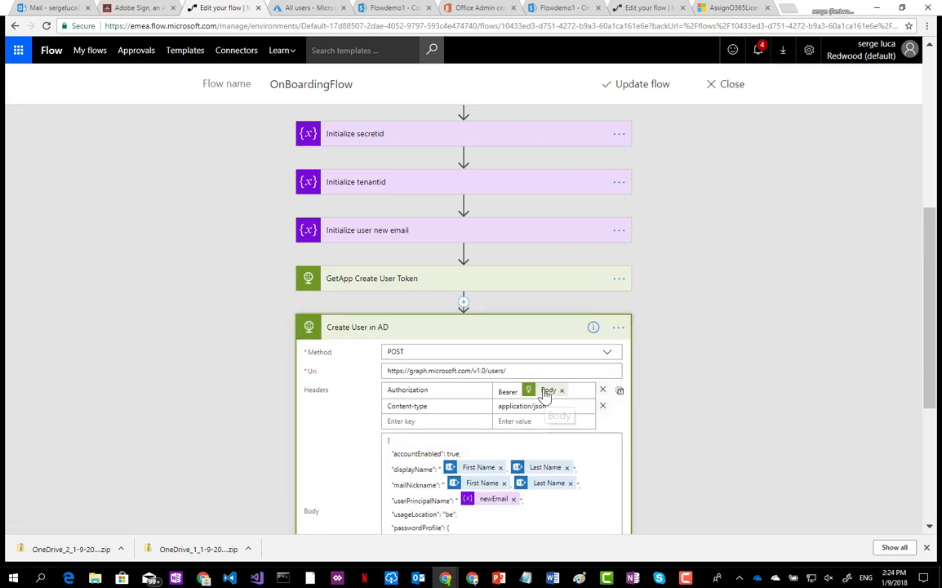
left_click(350, 330)
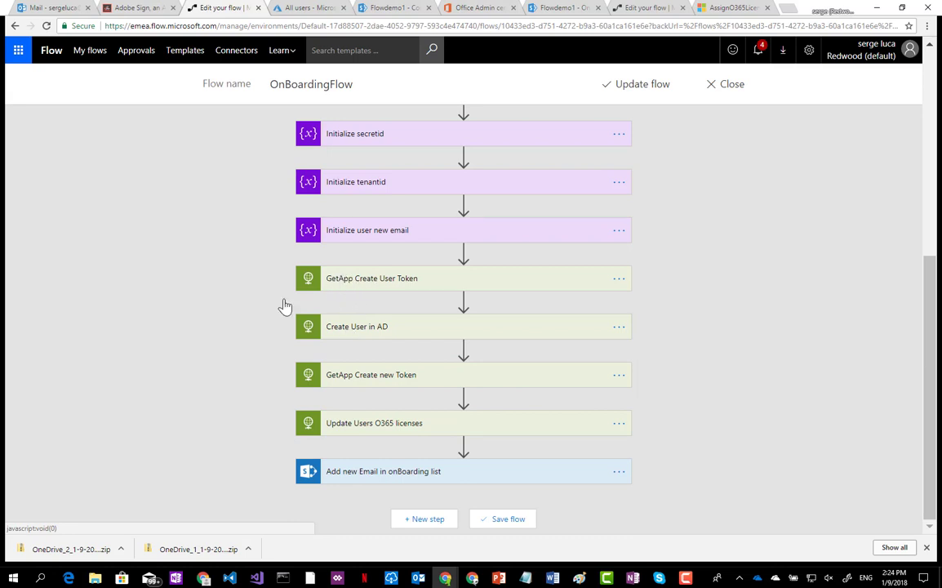
In the other Chrome window, open ServiceFlow_GenerateAzureOauthTokenV2 for editing from Manage your flows.
mouse_move(204, 578)
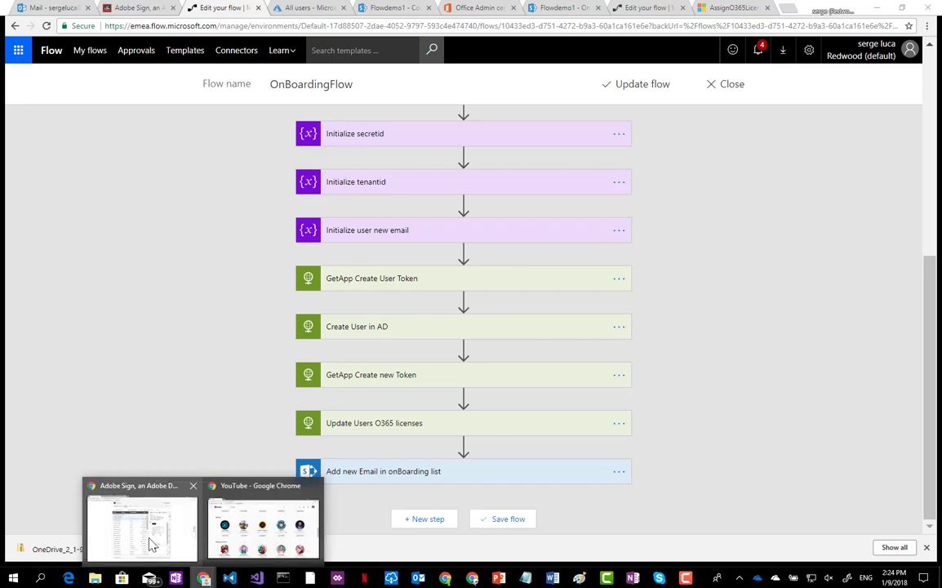
left_click(149, 541)
left_click(147, 8)
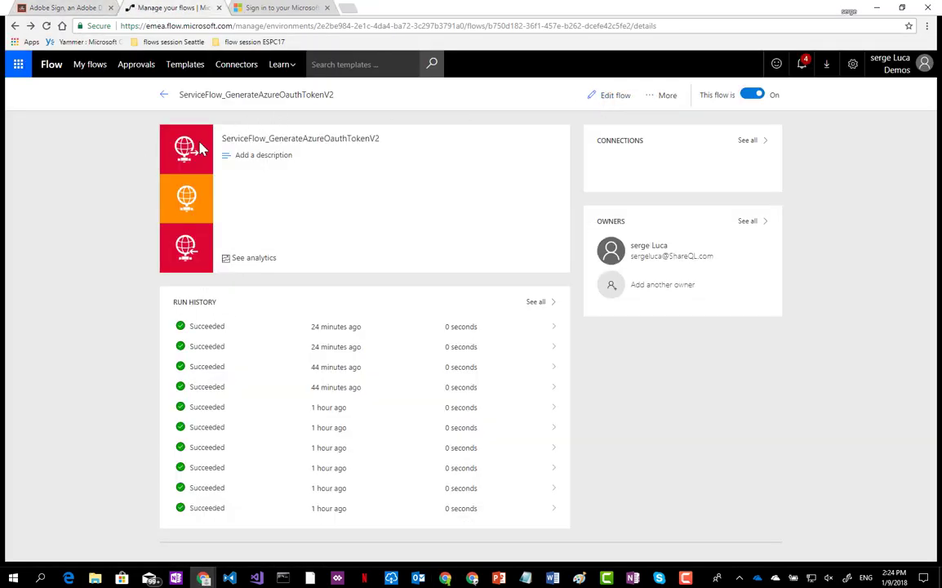
left_click_drag(230, 139, 376, 139)
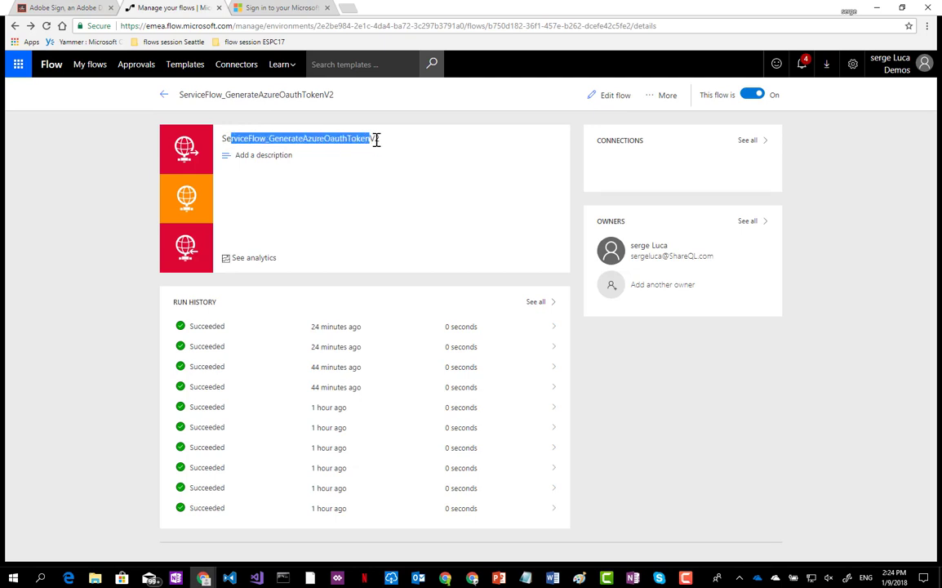
left_click(619, 98)
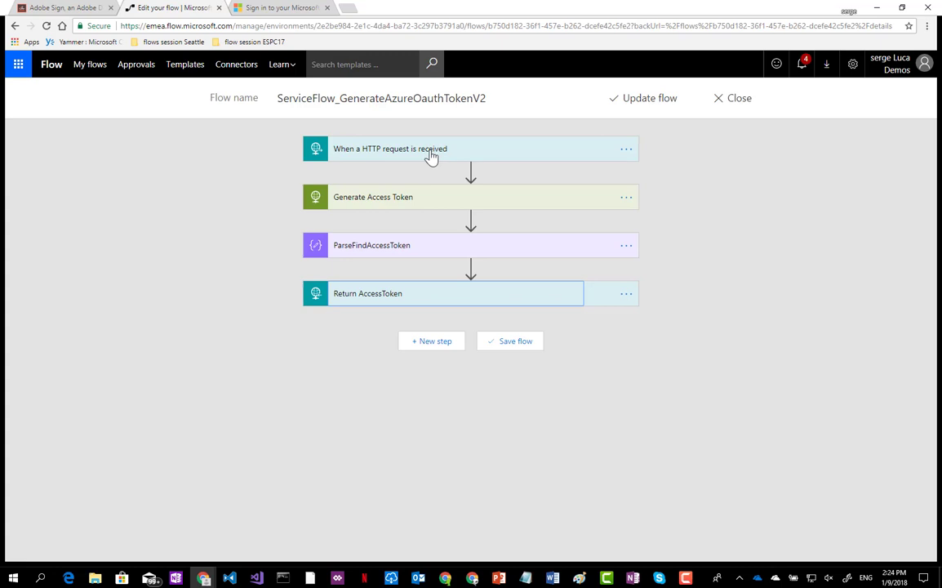
Inspect the HTTP trigger's schema and the Generate Access Token request's v2.0/token Uri.
left_click(374, 154)
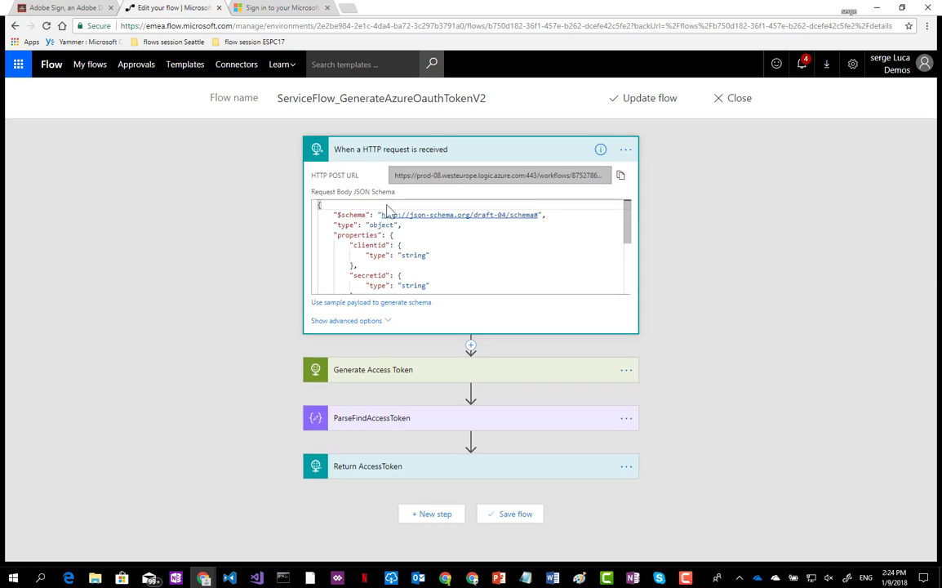
left_click(357, 152)
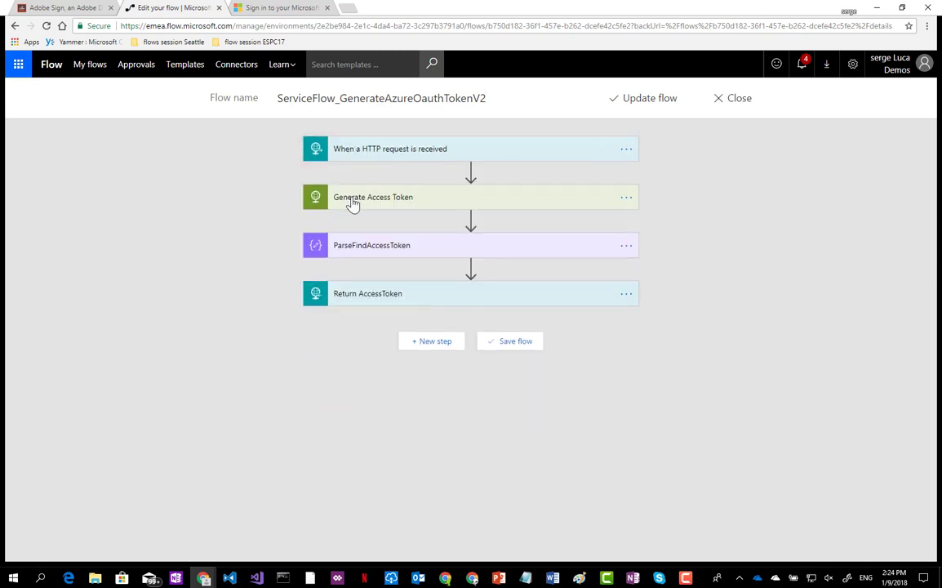
left_click(352, 204)
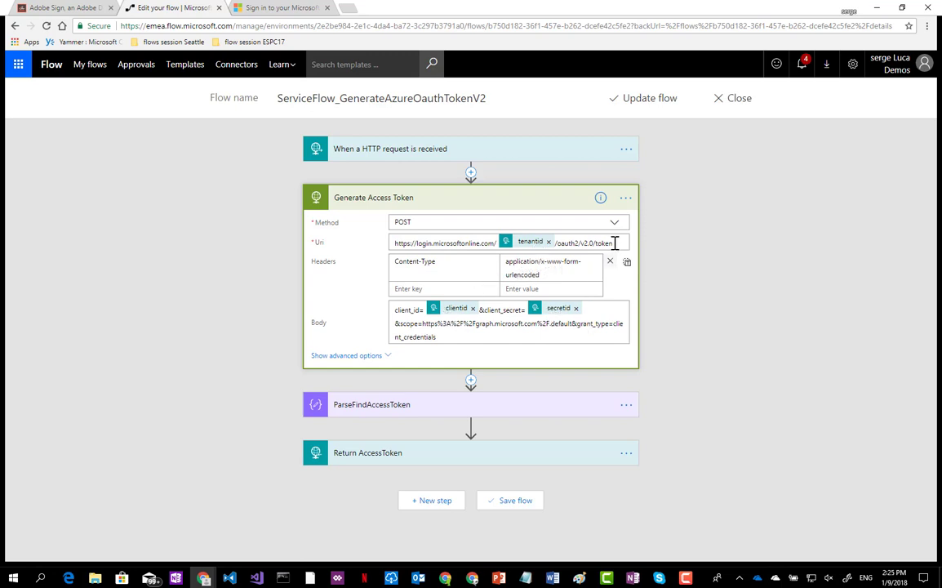
left_click_drag(614, 244, 583, 244)
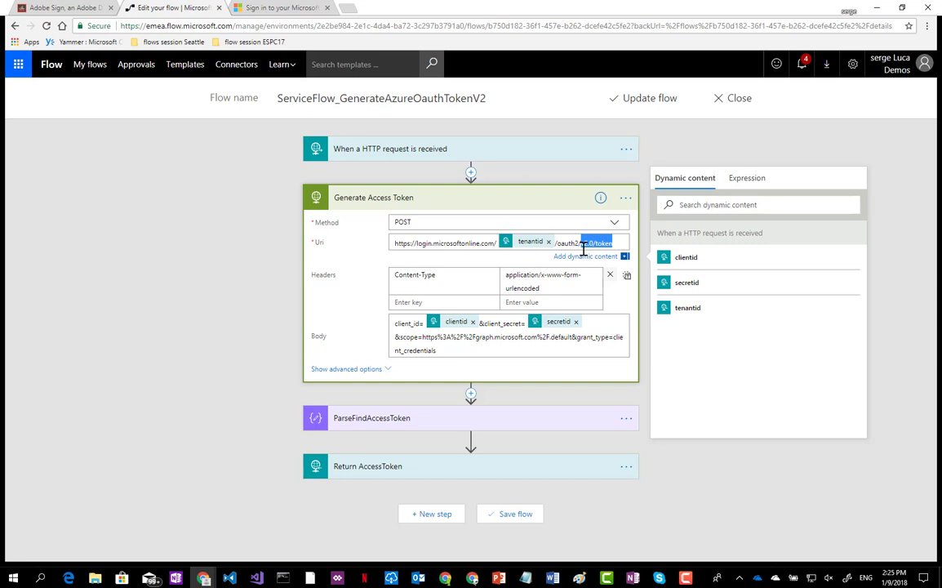
key("Right")
left_click(359, 200)
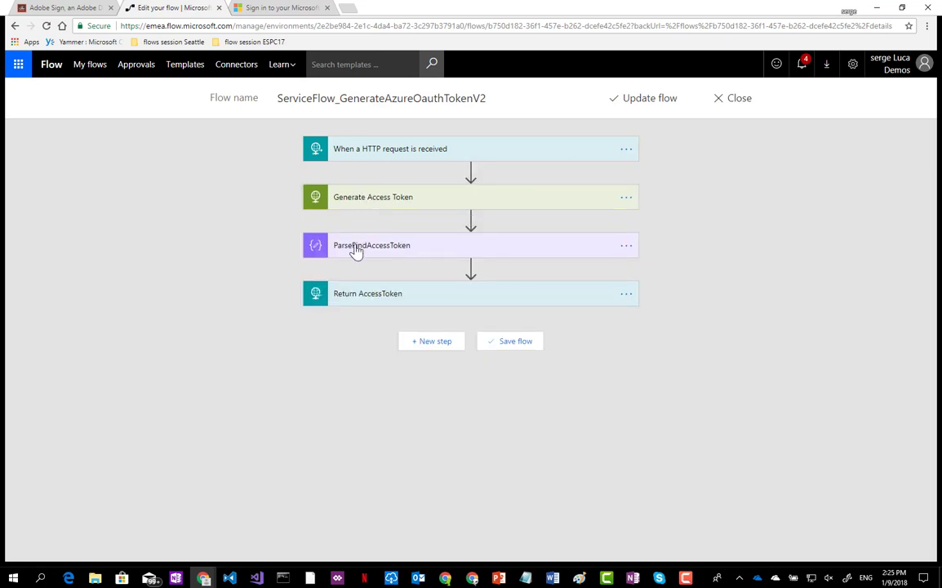
Look over ParseFindAccessToken and Return AccessToken, then return to the OnBoardingFlow window.
left_click(356, 249)
left_click(356, 250)
left_click(347, 299)
left_click(347, 299)
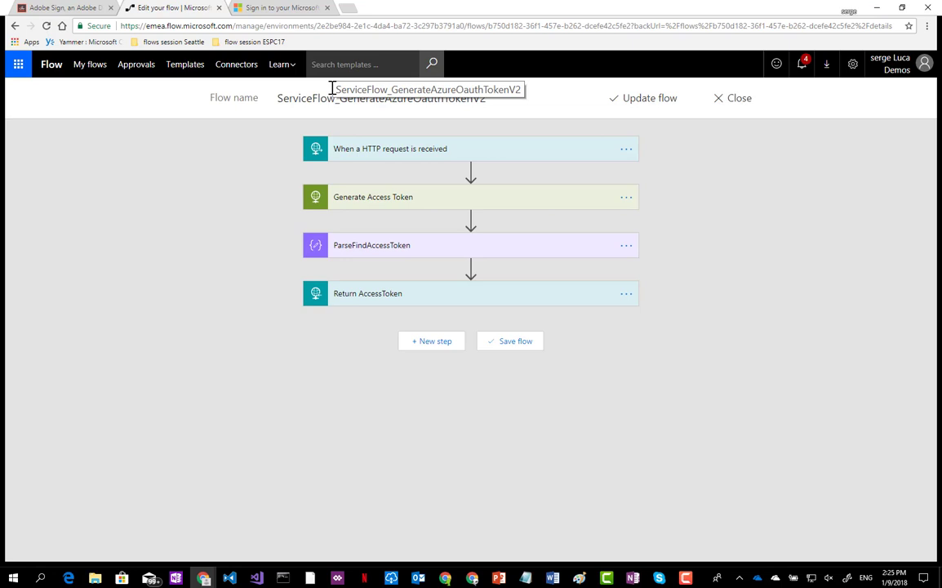
left_click(878, 8)
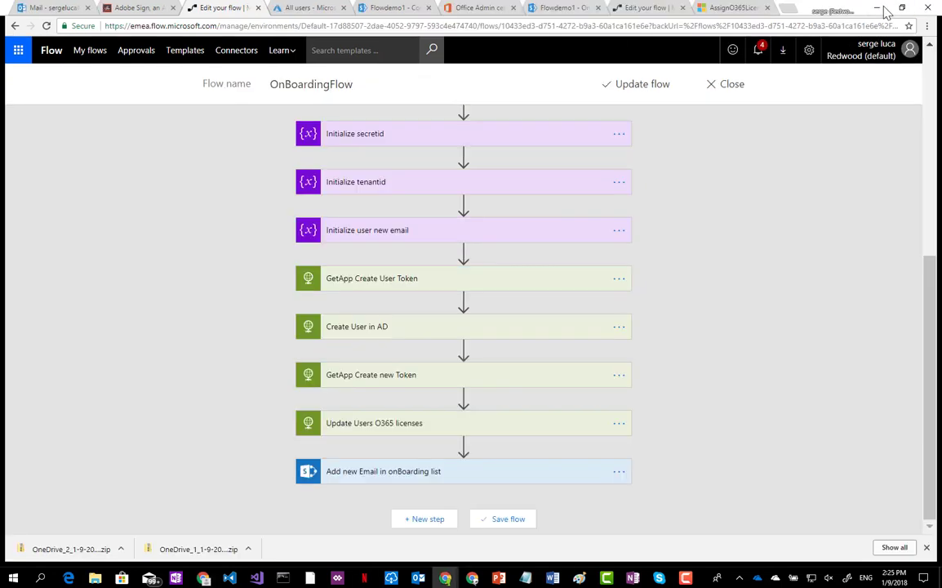